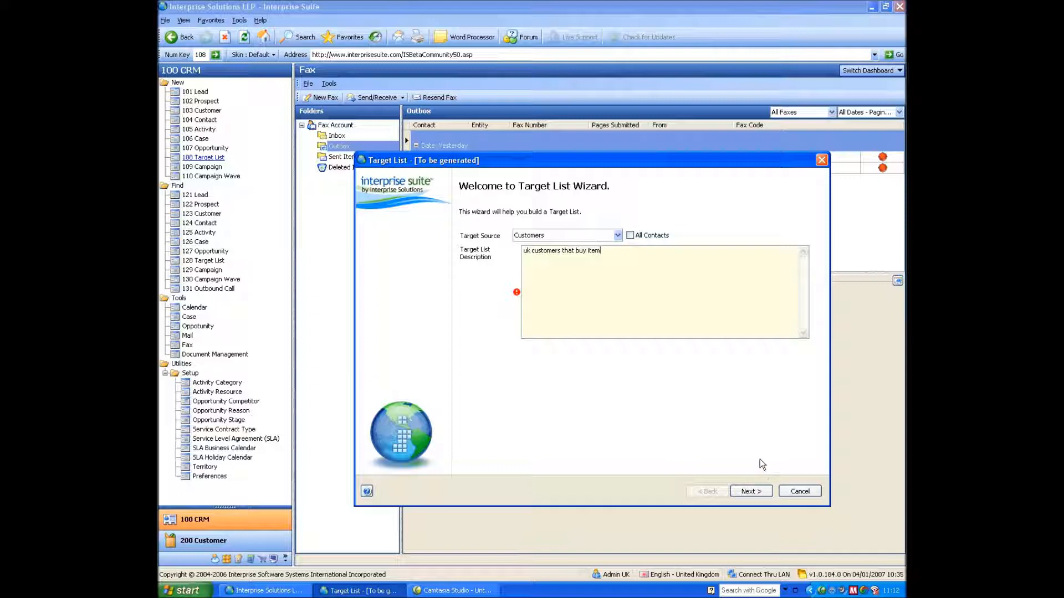
Step: Proceed to the target list's search conditions and add a condition on the Country field
left_click(750, 491)
left_click(449, 227)
left_click(452, 226)
type("count")
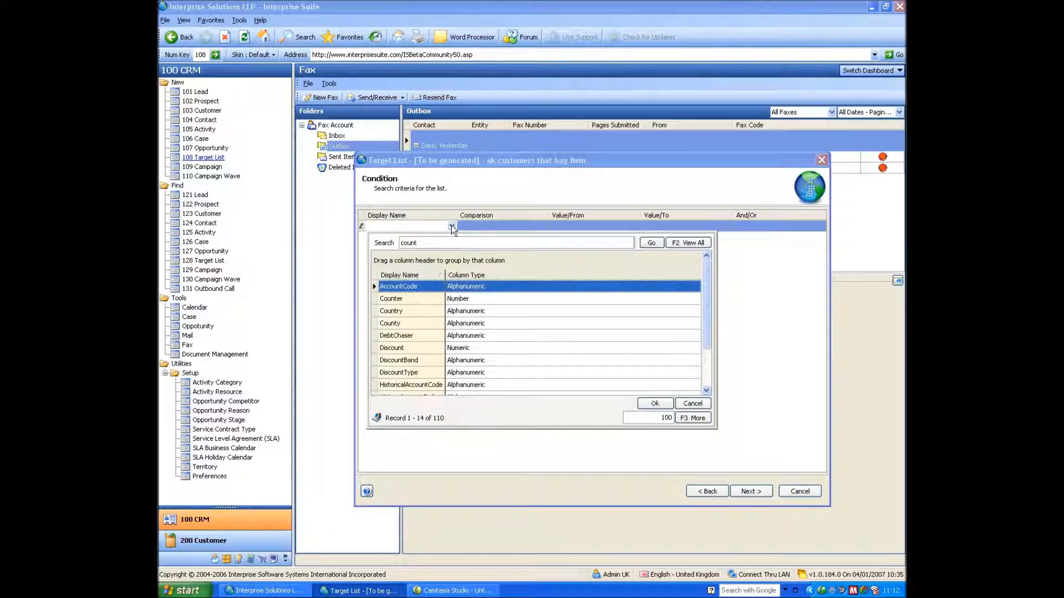
left_click(415, 311)
double_click(416, 311)
Step: Set the Country condition's value to United Kingdom, looking it up with the search term "united"
left_click(610, 226)
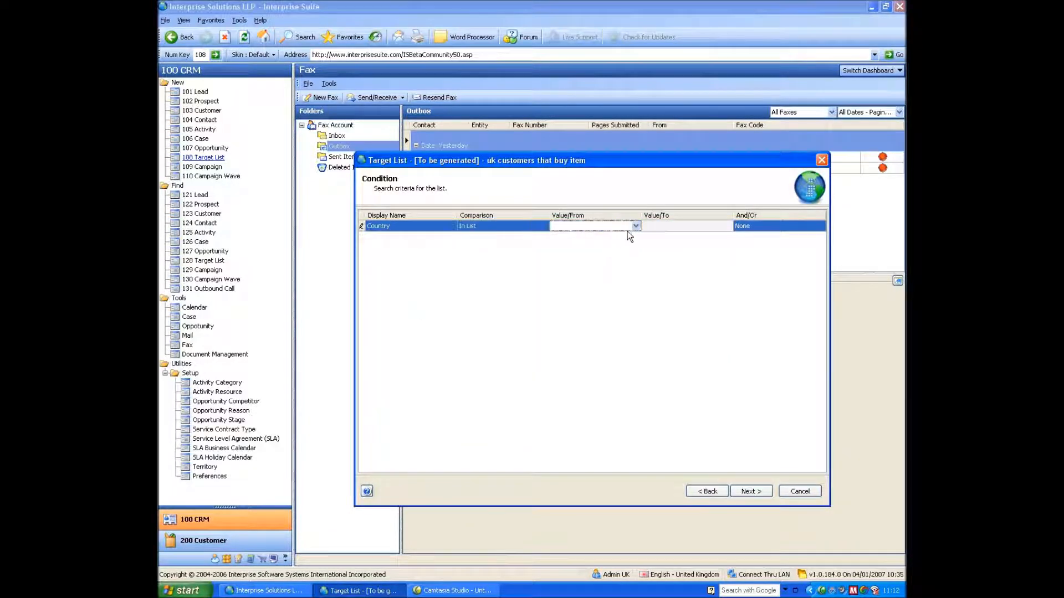
left_click(635, 226)
type("united")
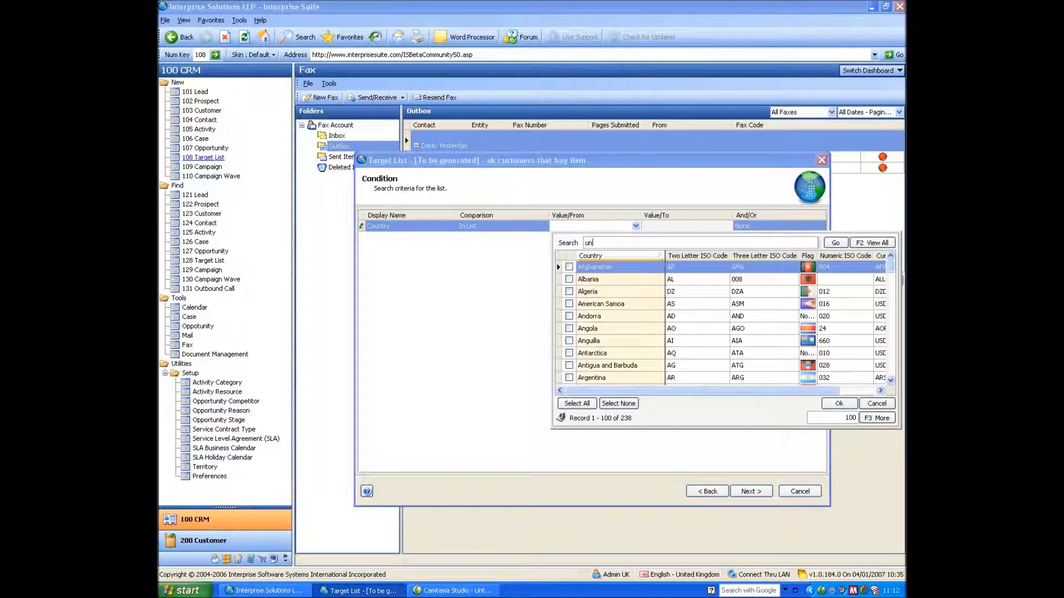
key("Return")
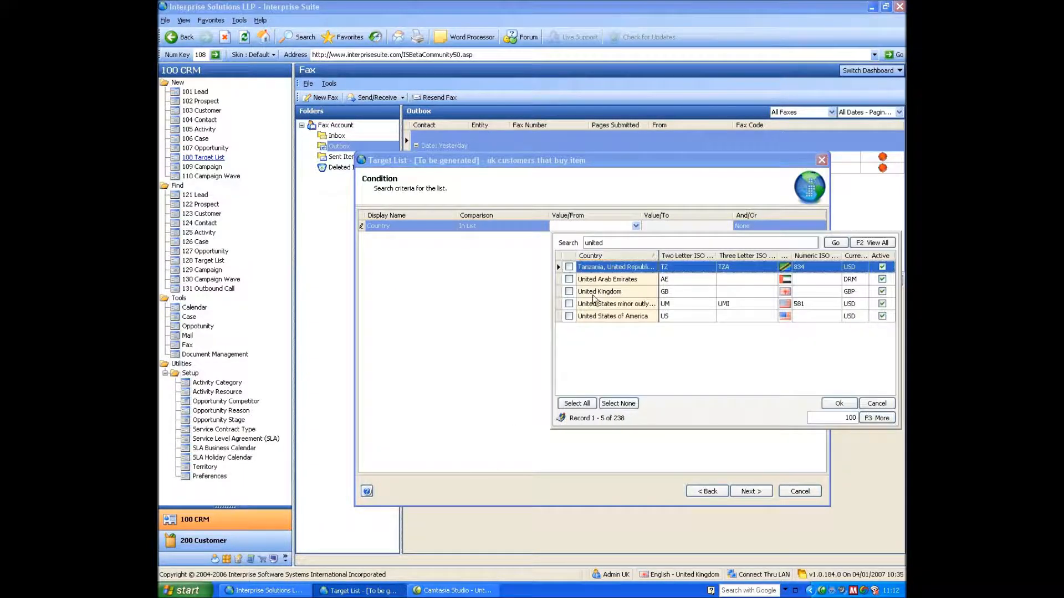
left_click(569, 291)
left_click(842, 404)
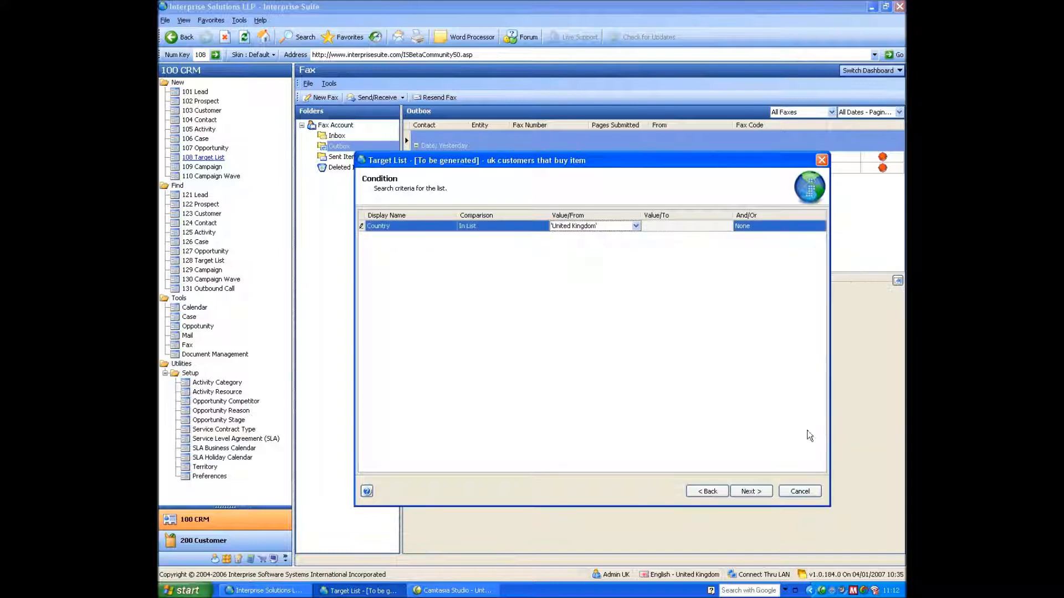
Step: Proceed to the item criteria and add the item categories Memory, Motherboard and Processor
left_click(743, 491)
left_click(397, 241)
left_click(436, 239)
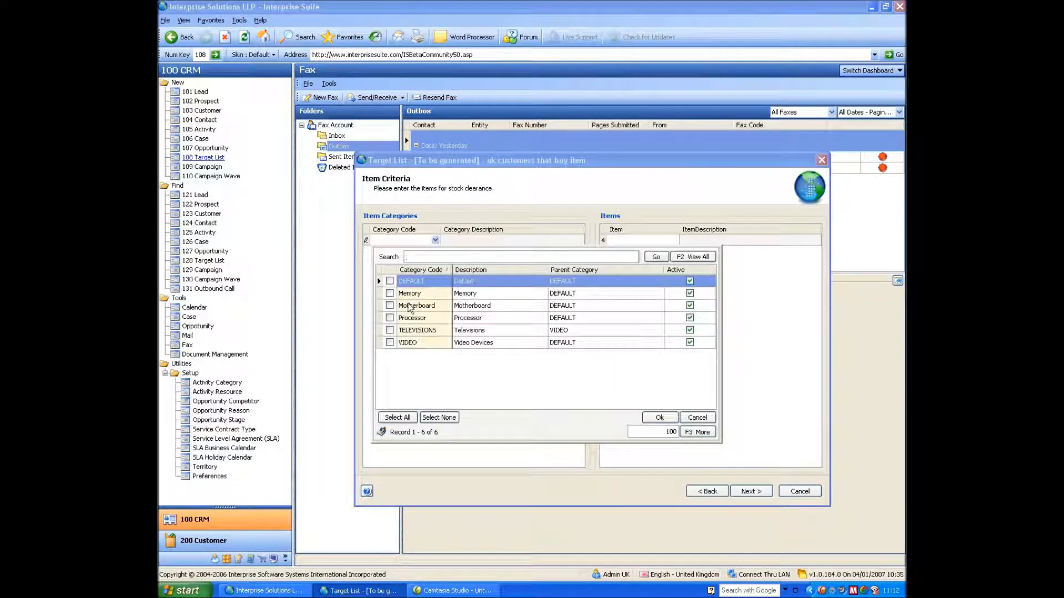
left_click(389, 306)
left_click(389, 318)
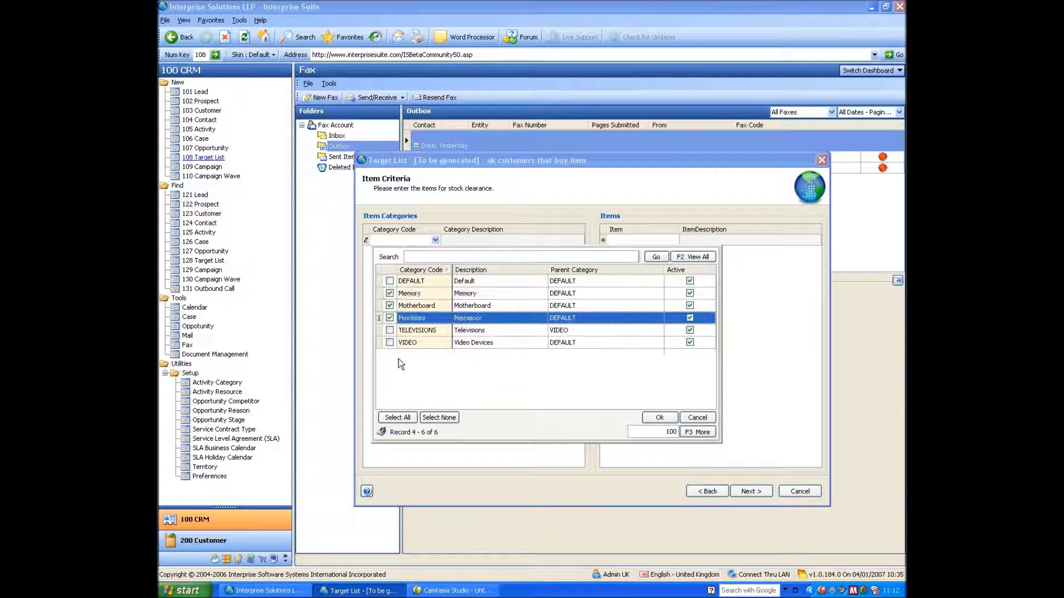
left_click(659, 417)
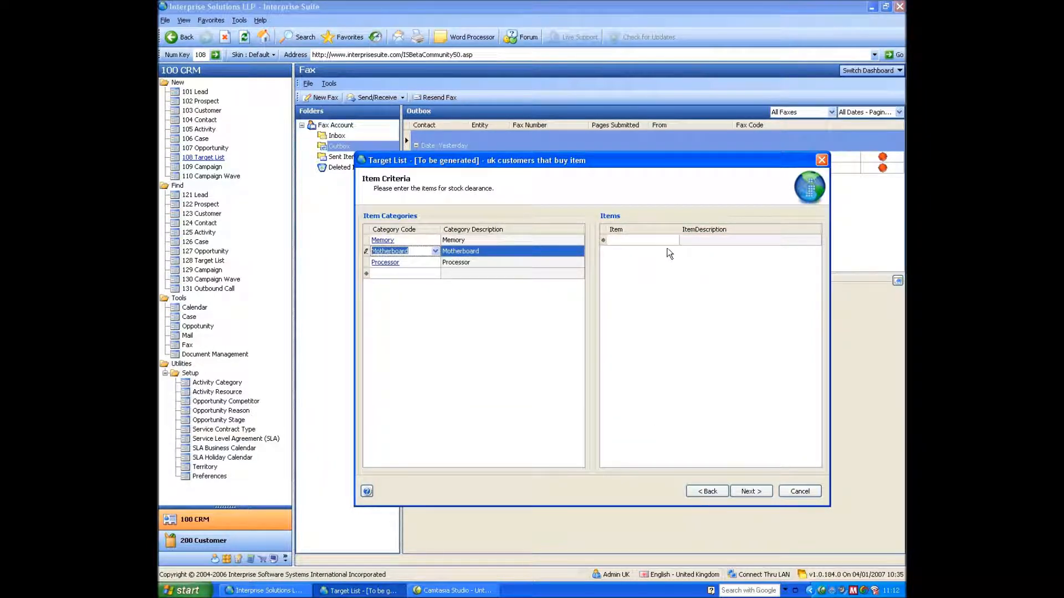
Step: Generate the target list from the criteria and finish the Target List wizard
left_click(759, 492)
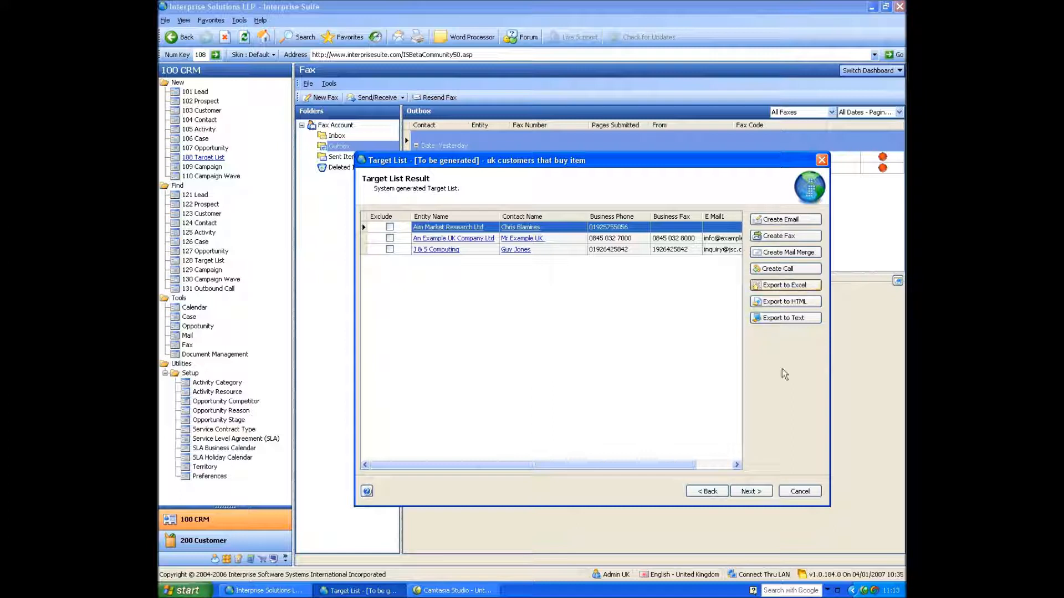
left_click(751, 492)
left_click(750, 492)
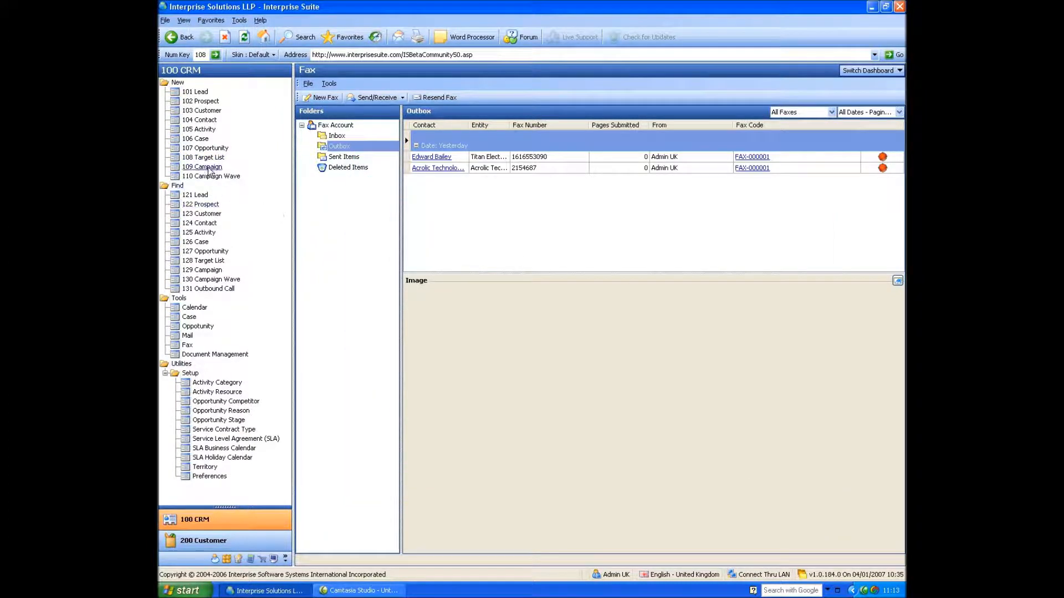
Step: Find the Product Demonstration campaign, open it and display its waves
left_click(203, 270)
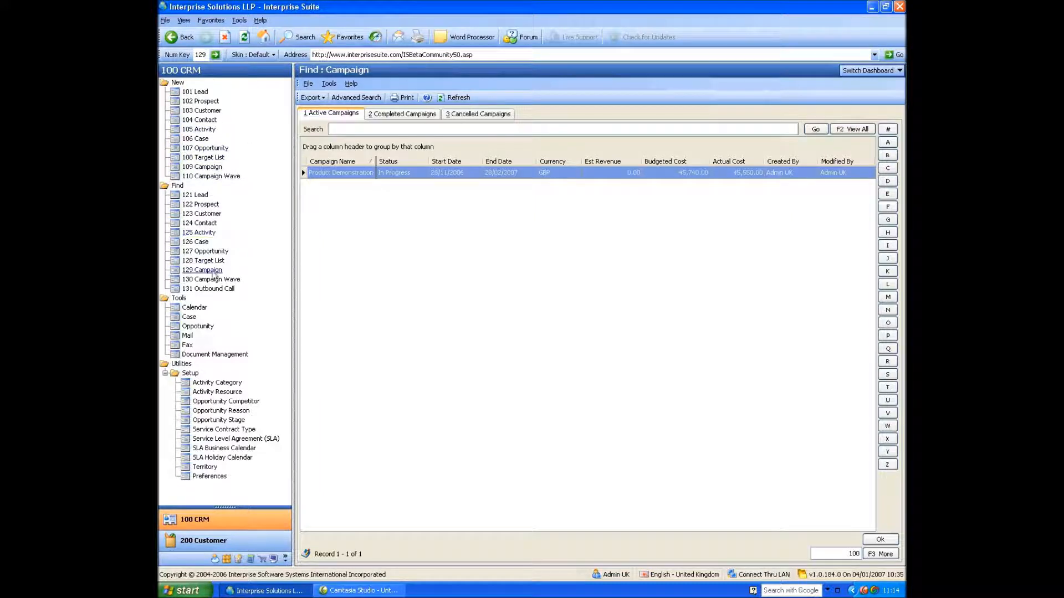
double_click(335, 172)
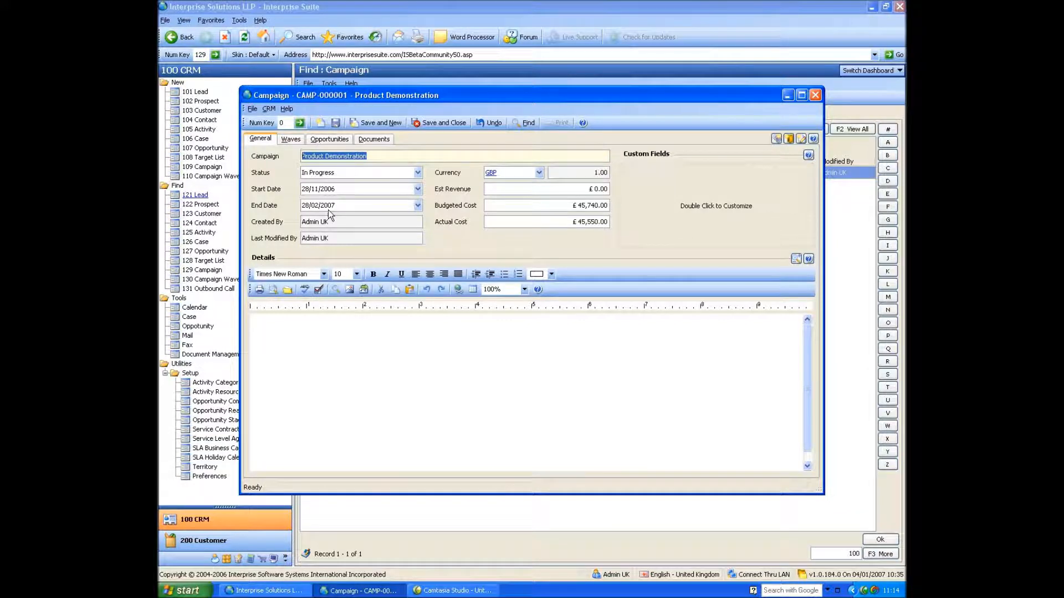
left_click(293, 140)
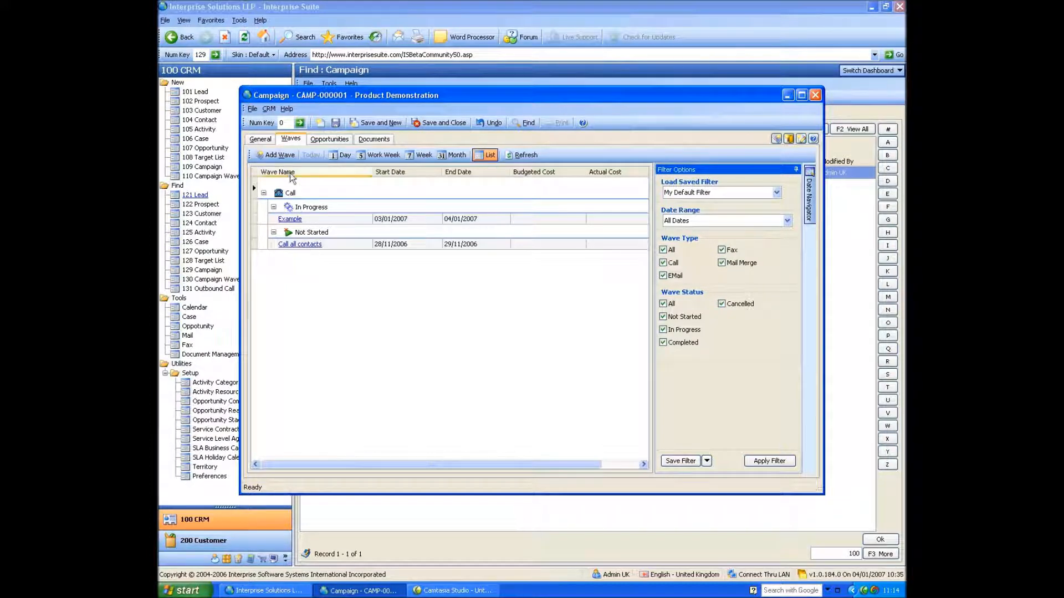
Step: Add a campaign wave named "Tonys Example" and set its status to In Progress
left_click(277, 155)
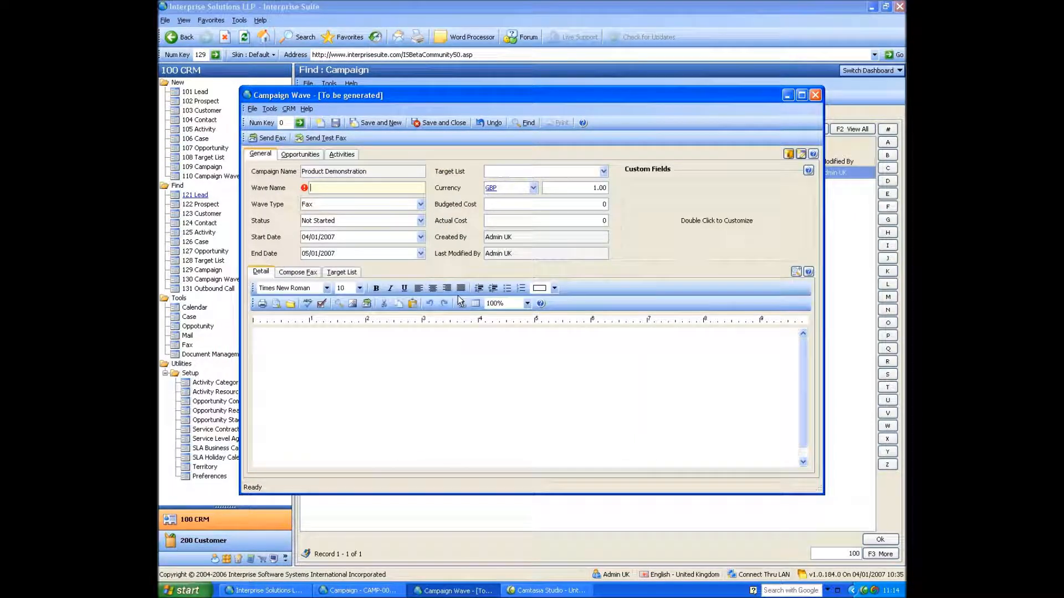
type("Tonys Example")
key("Tab")
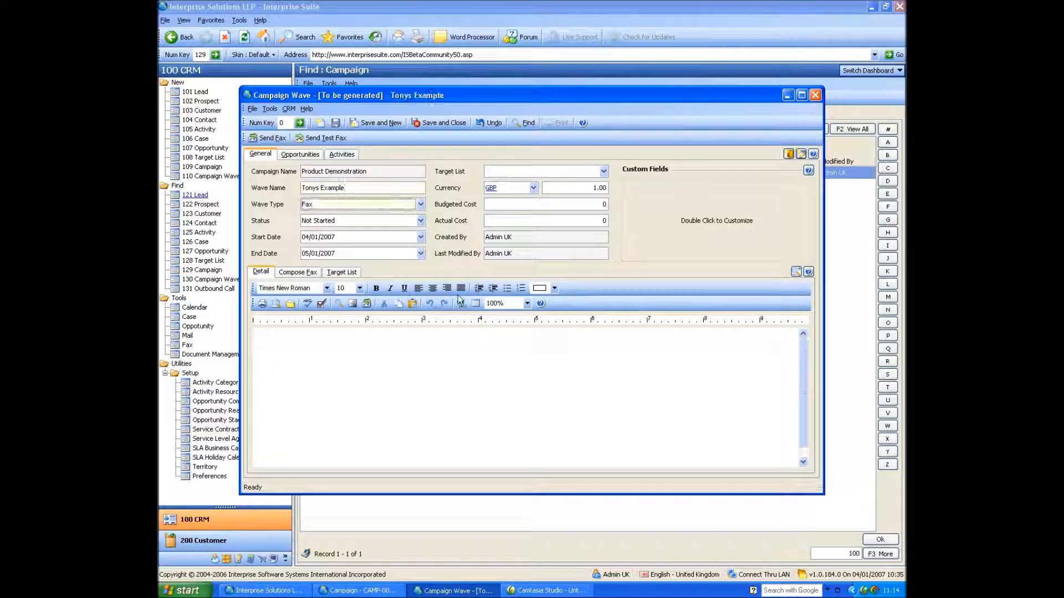
left_click(329, 222)
left_click(320, 239)
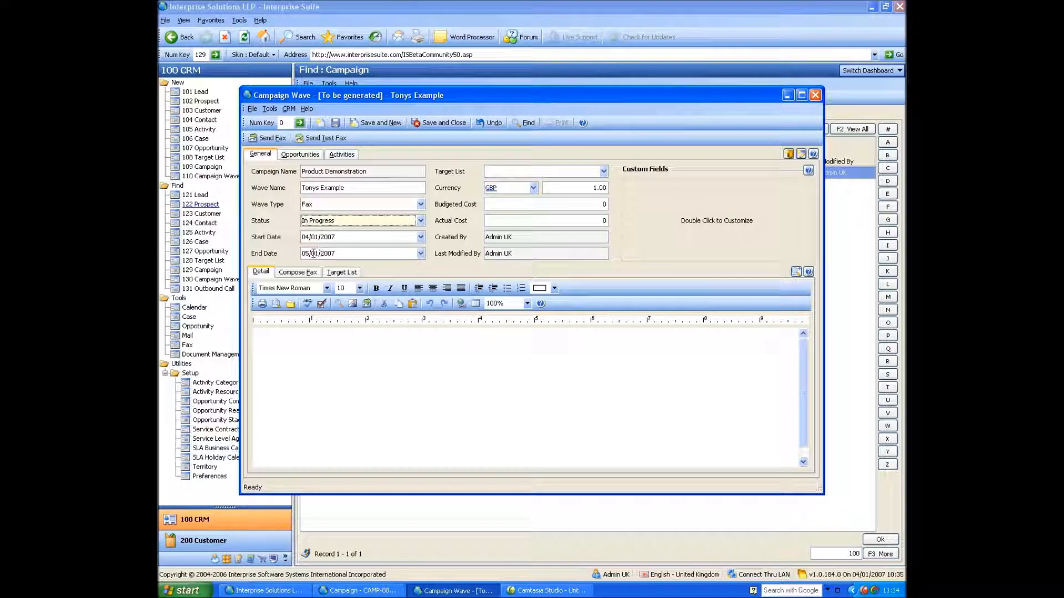
Step: Enter "rfhreuferuguegheiu" as the wave's detail text and assign the target list "uk customers that buy item"
left_click(301, 355)
type("rfhreuferuguegheiu")
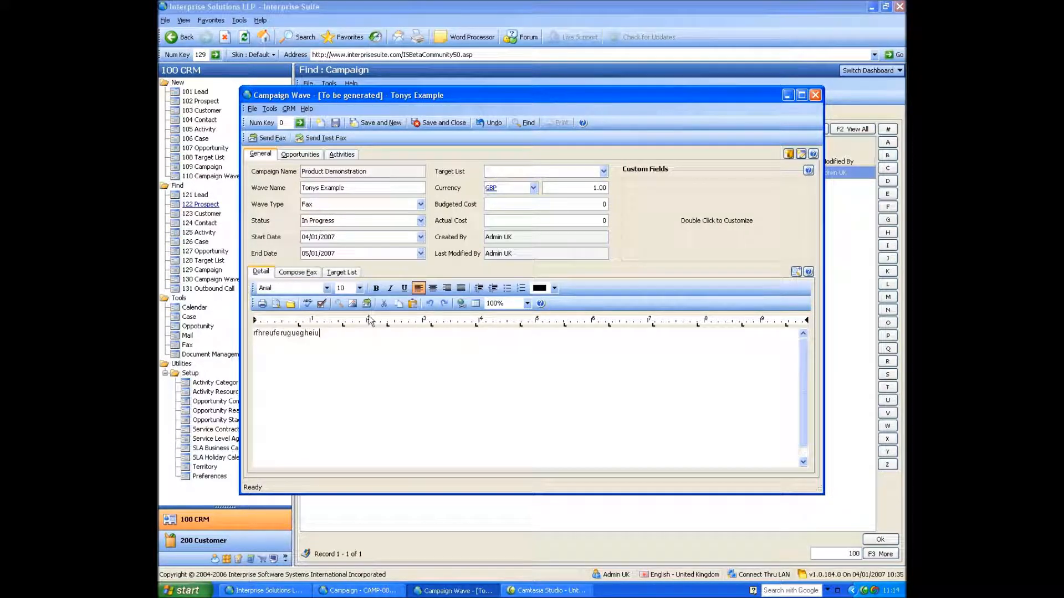
left_click(605, 174)
left_click(556, 259)
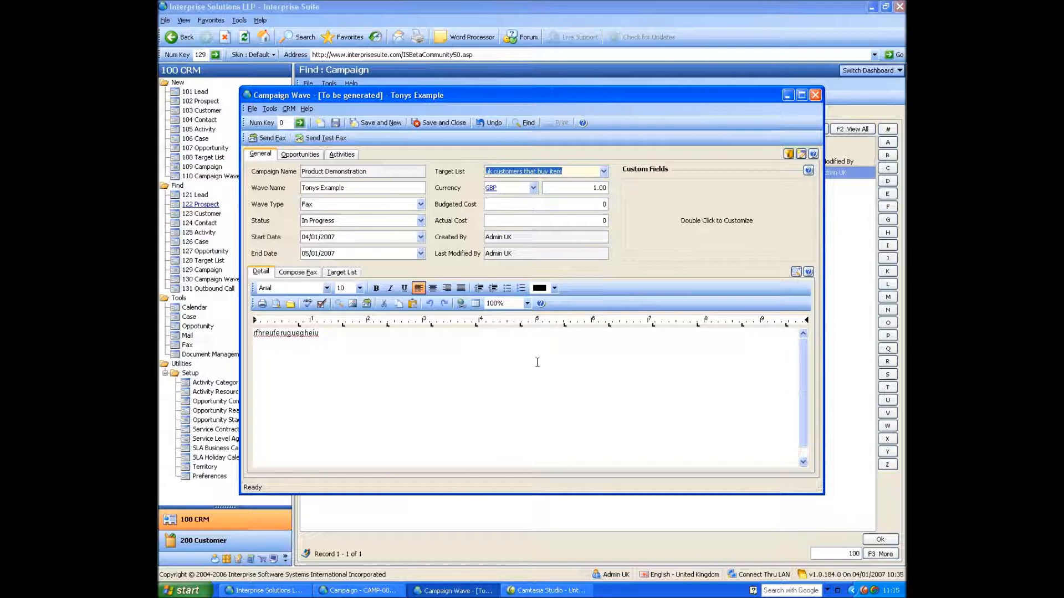
Step: Start composing the wave's fax and give it the subject "Special Offer"
left_click(316, 274)
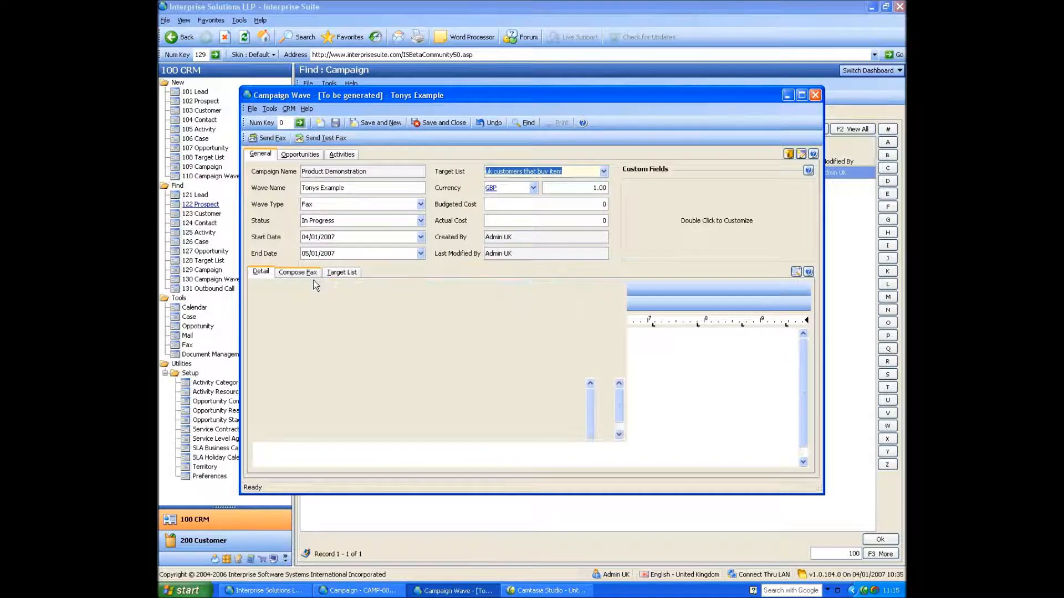
left_click(393, 413)
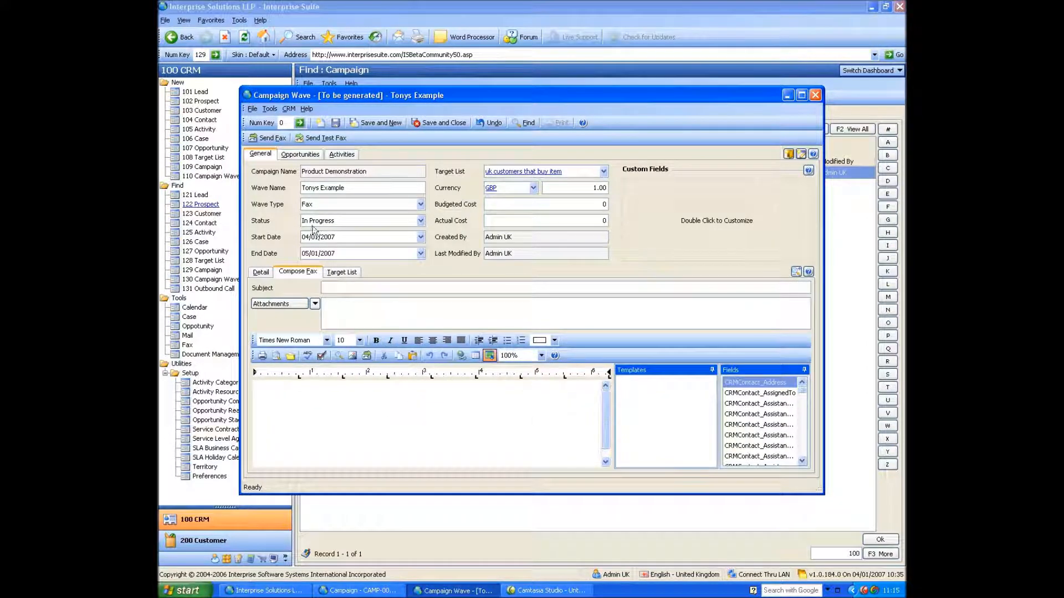
left_click(369, 288)
type("Special Offer")
key("Tab")
left_click(381, 417)
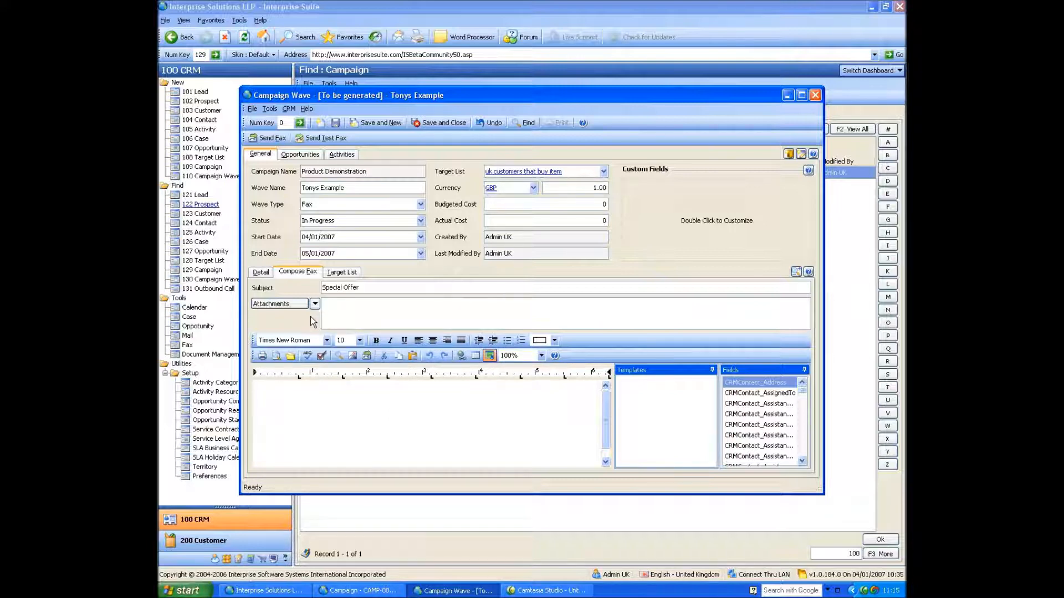
Step: Write "Dear" in the fax body and insert the CRMContact_AssistantFullName and CRMContact_AssistantMiddleName merge fields below it
left_click(431, 456)
type("Dear")
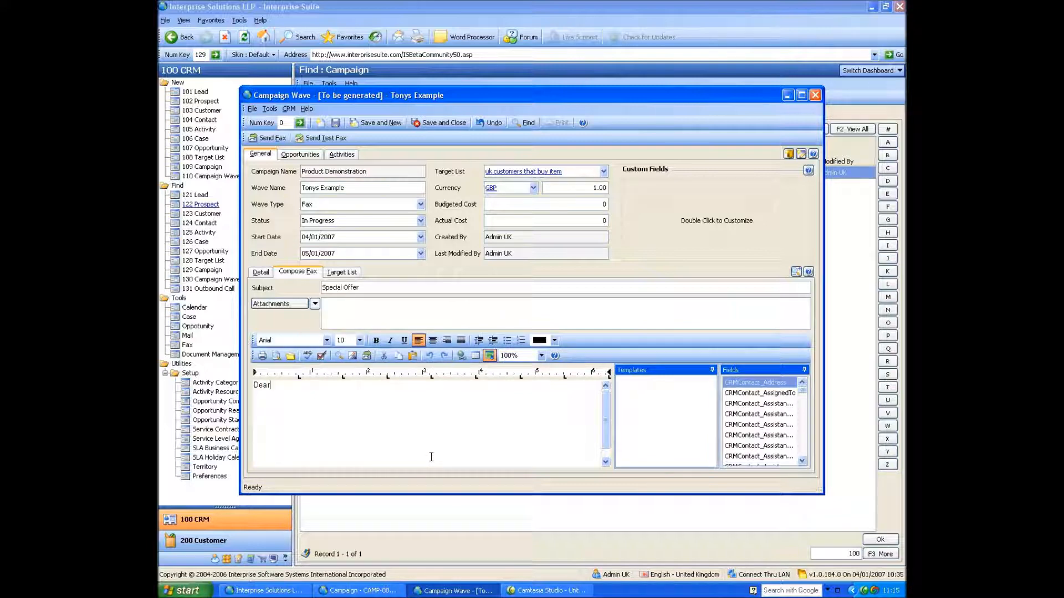
key("Return")
left_click_drag(768, 415, 568, 421)
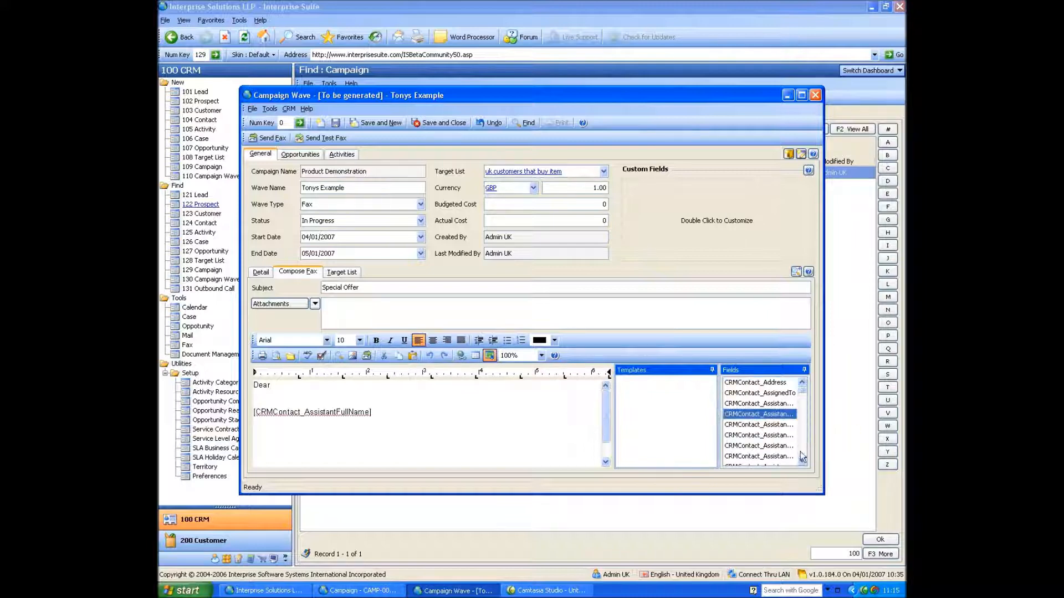
left_click_drag(776, 435, 588, 426)
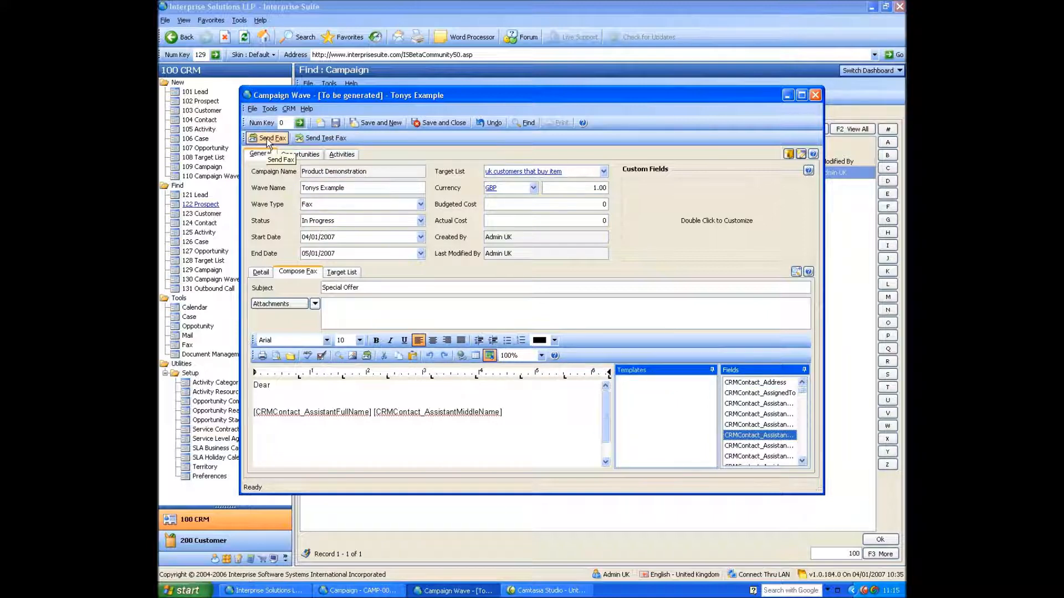
Step: Try the Mail Merge and EMail wave types and view the email composition page with its merge fields
left_click(420, 204)
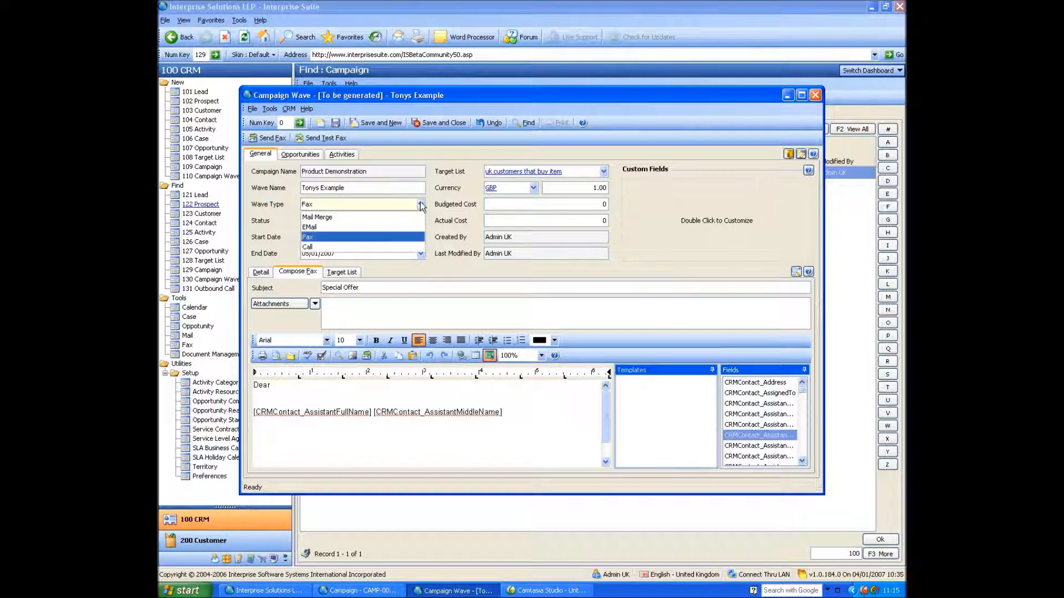
left_click(373, 217)
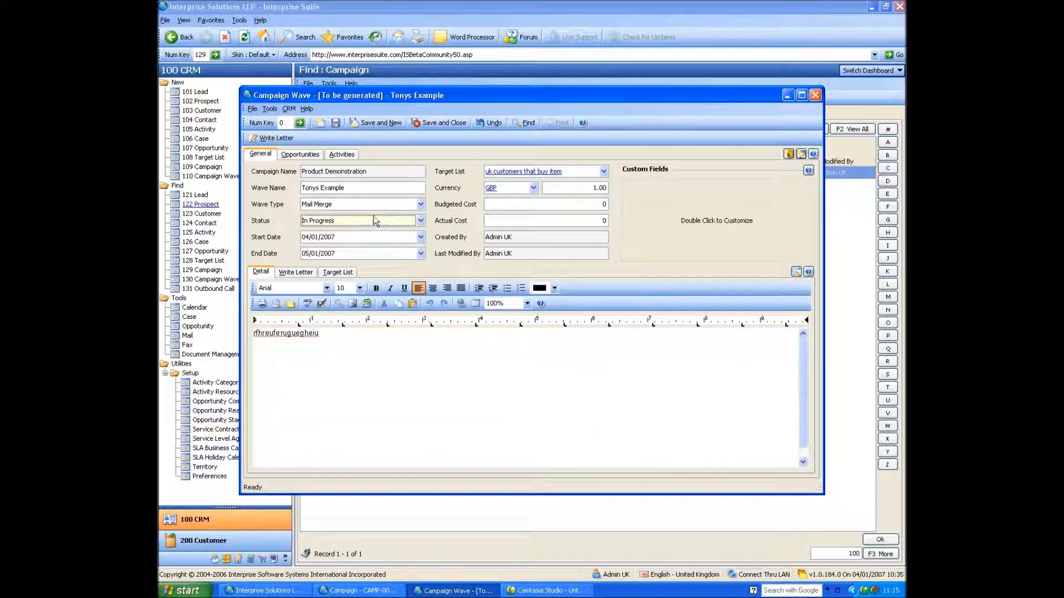
left_click(358, 204)
left_click(328, 227)
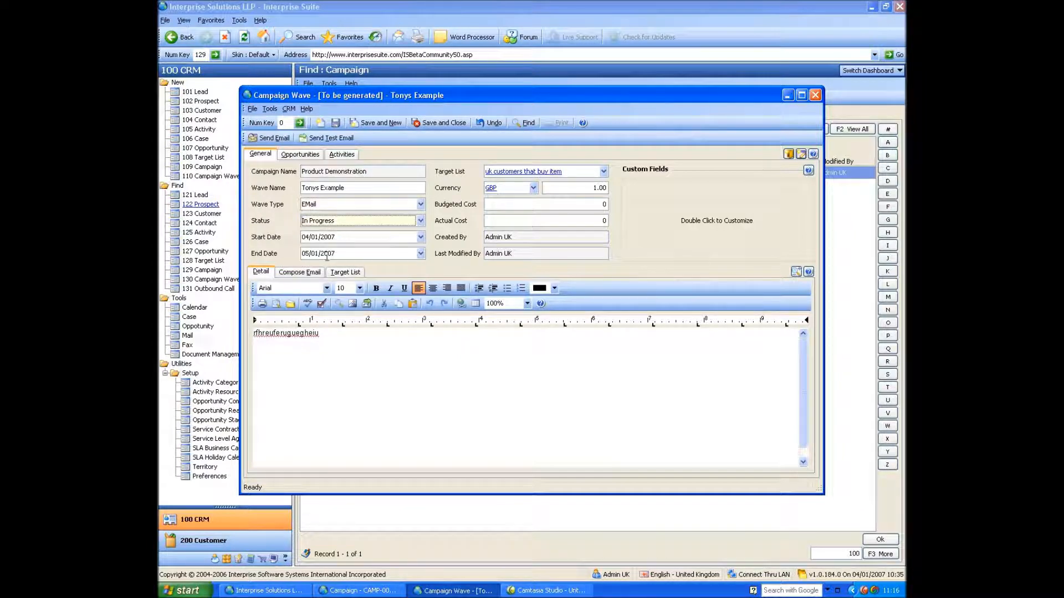
left_click(300, 272)
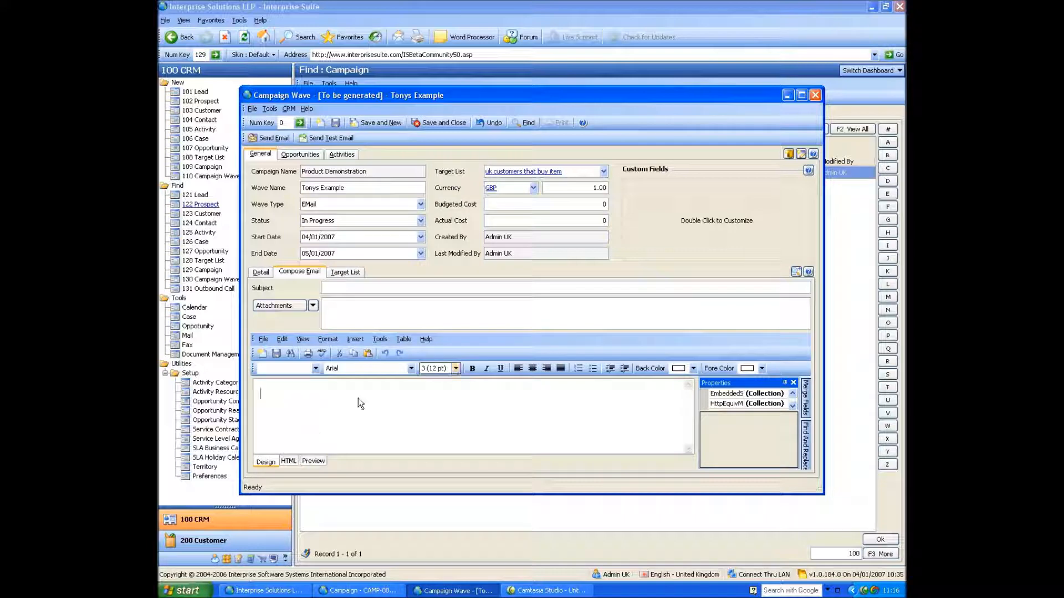
left_click(807, 395)
Step: Set the wave type to Call and add the line "Ask about this ad that" to the detail text
left_click(419, 205)
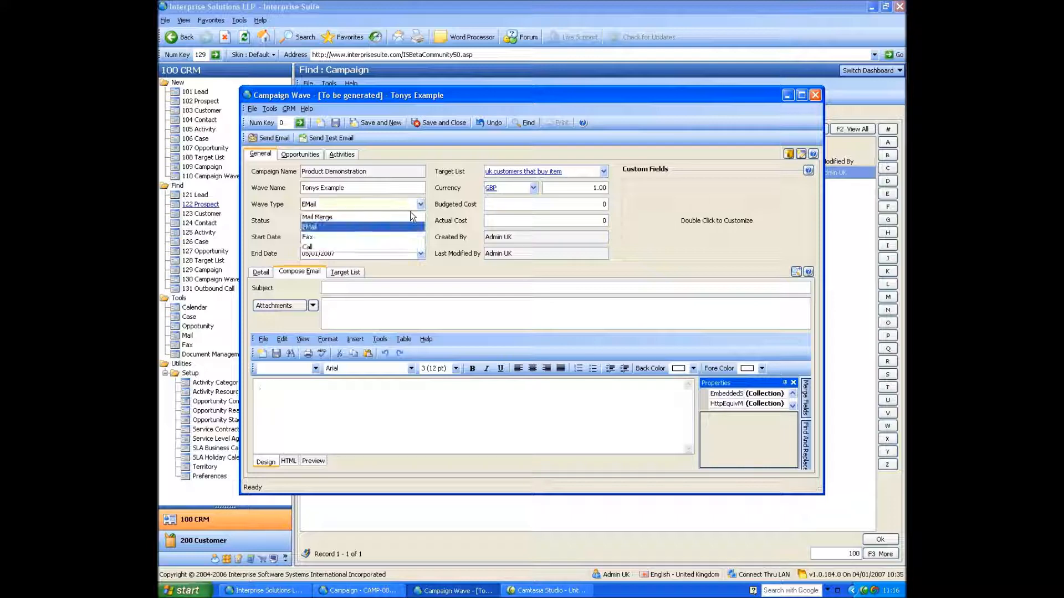
left_click(395, 246)
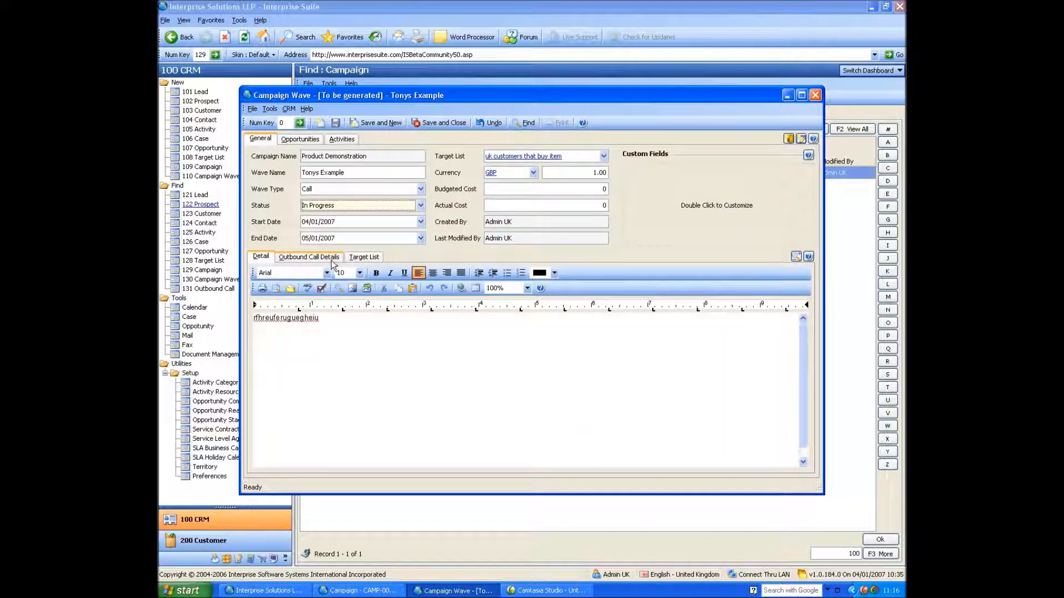
left_click(359, 319)
key("Return")
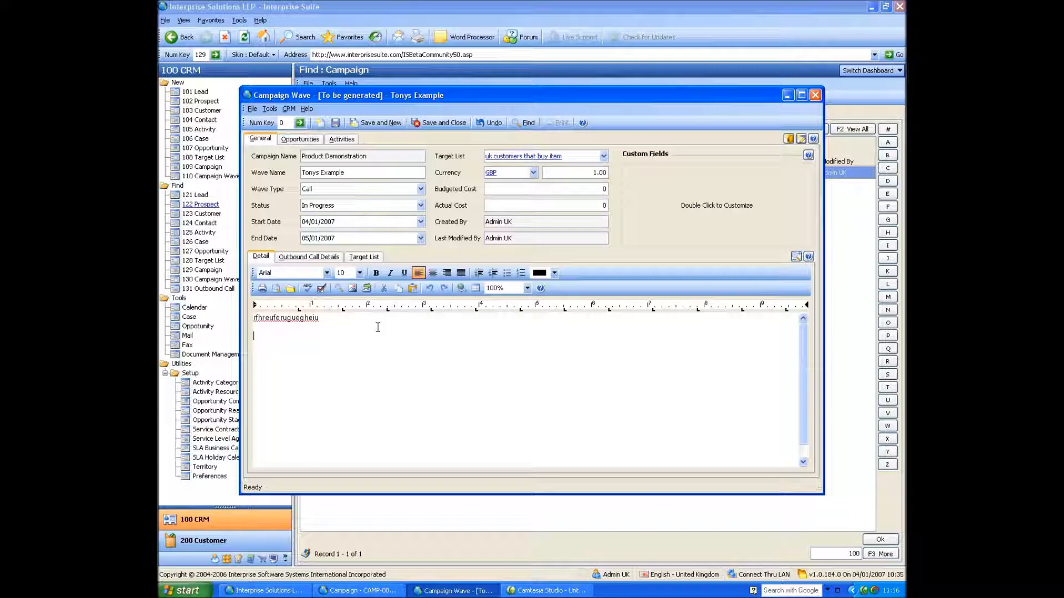
type("Ask about this ad that")
Step: Assign the users Admin, Admin UK and Admin US to the wave's outbound calls, check its target list, and save and close the wave
left_click(295, 257)
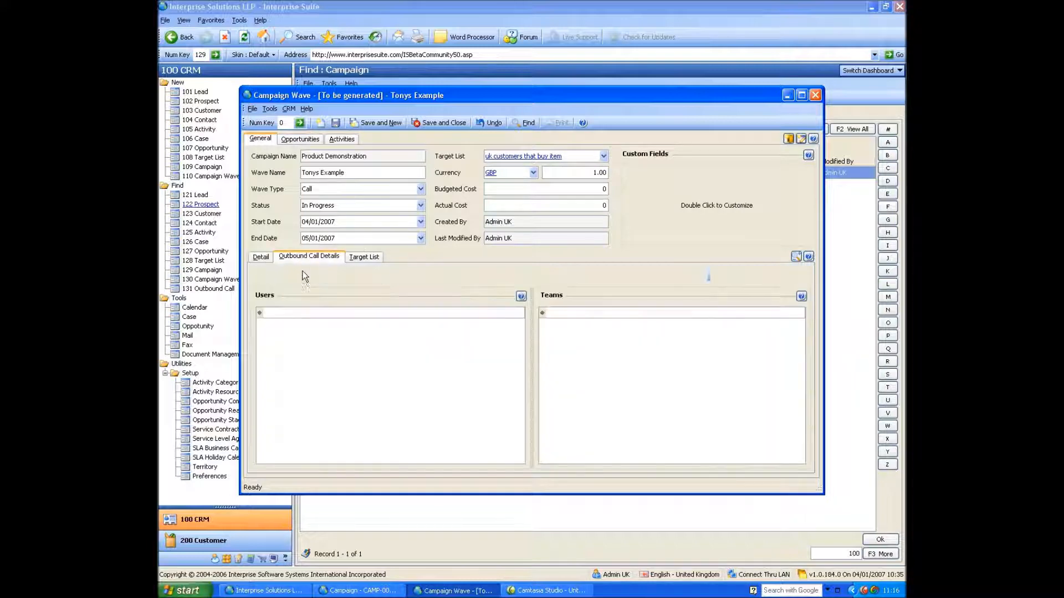
left_click(327, 313)
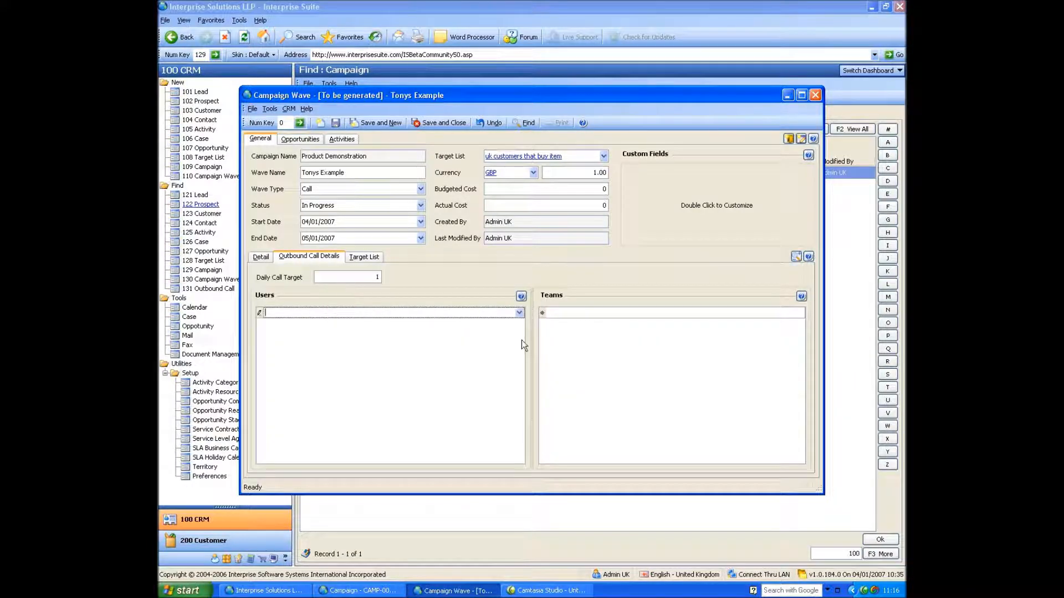
left_click(519, 313)
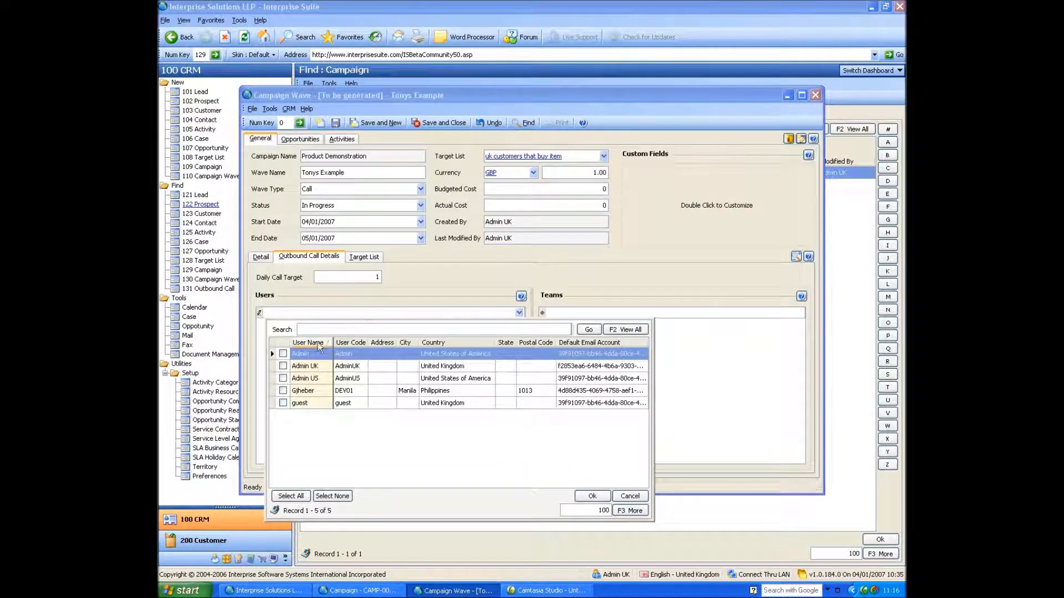
left_click(283, 353)
left_click(283, 366)
left_click(282, 378)
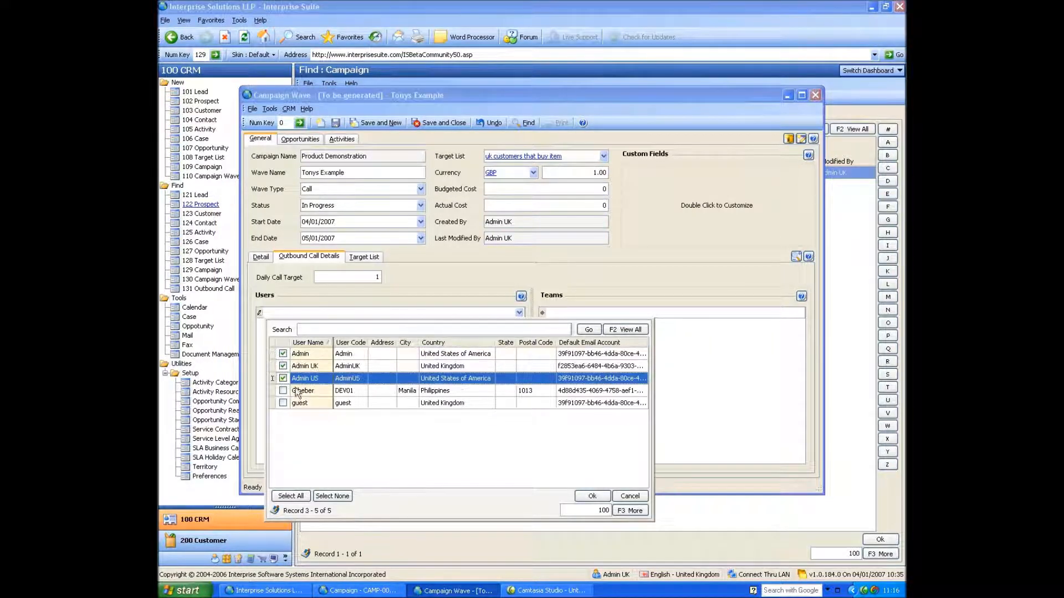
left_click(592, 495)
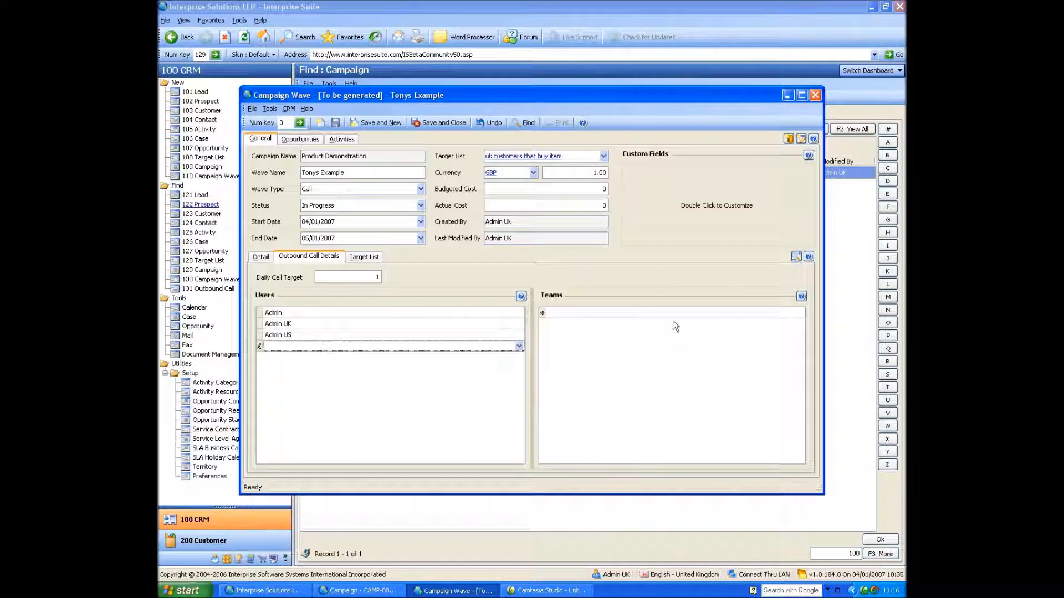
left_click(363, 257)
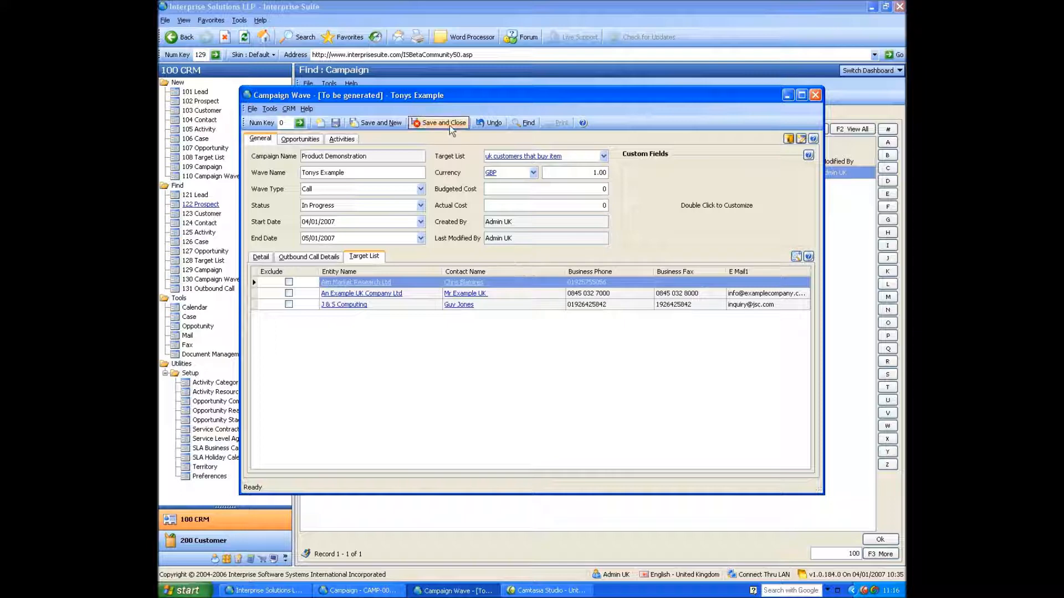
left_click(416, 123)
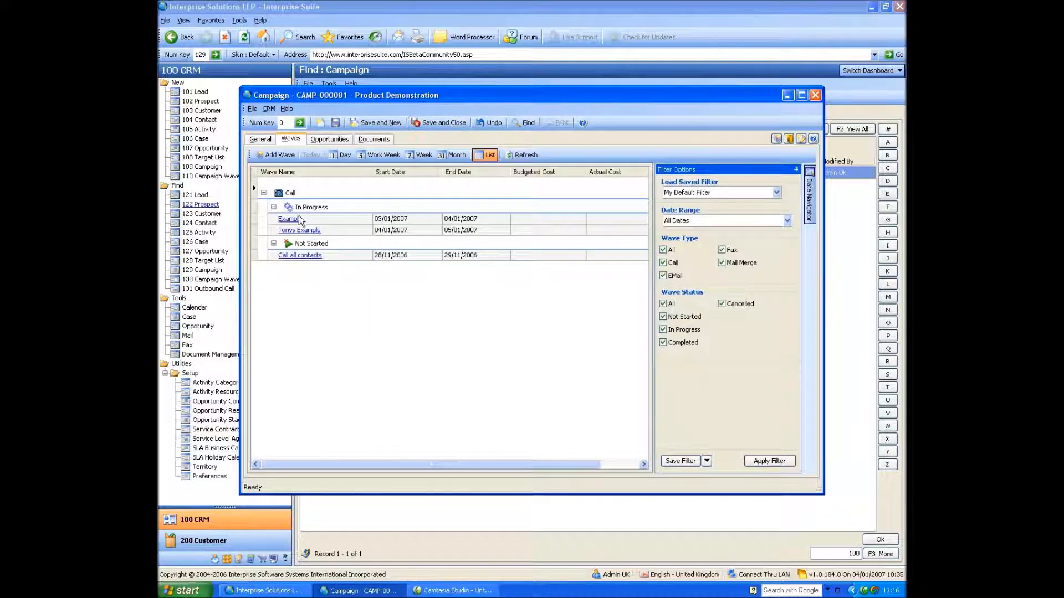
Step: View the campaign's waves by month and as a list, and save and close the campaign
left_click(335, 230)
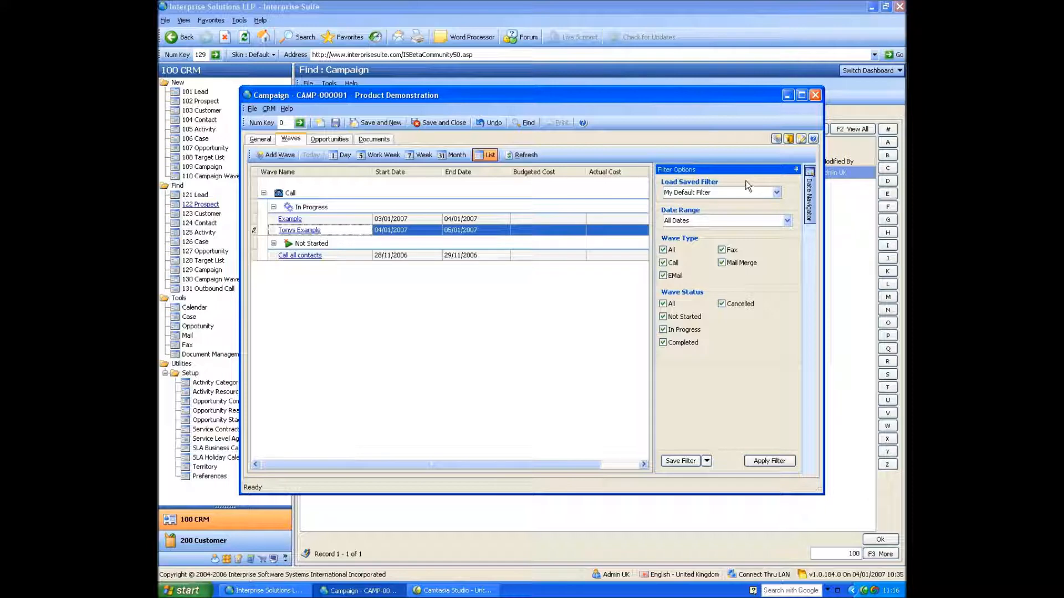
left_click(454, 155)
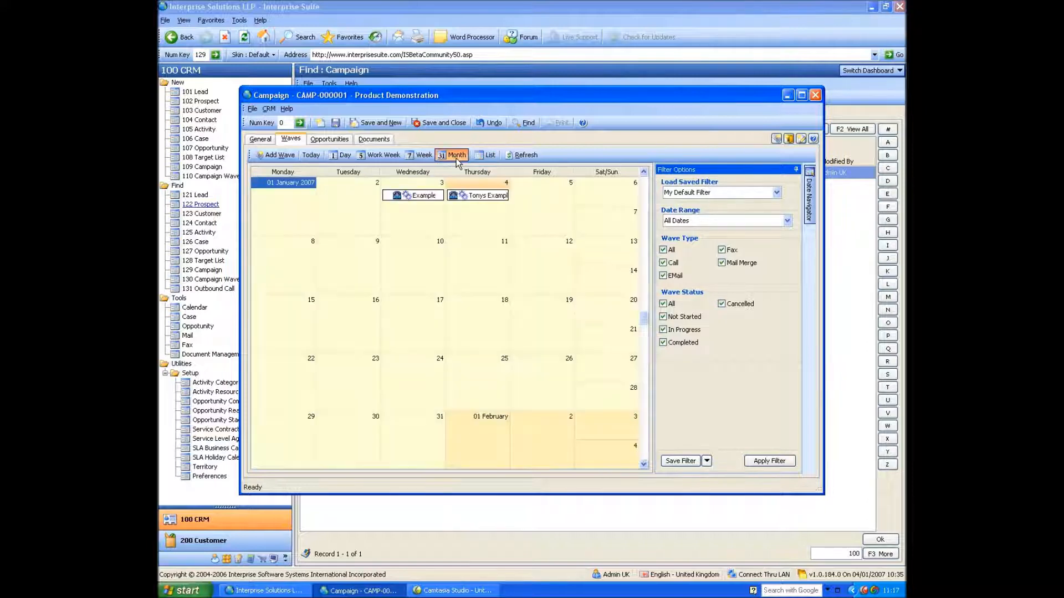
left_click(487, 155)
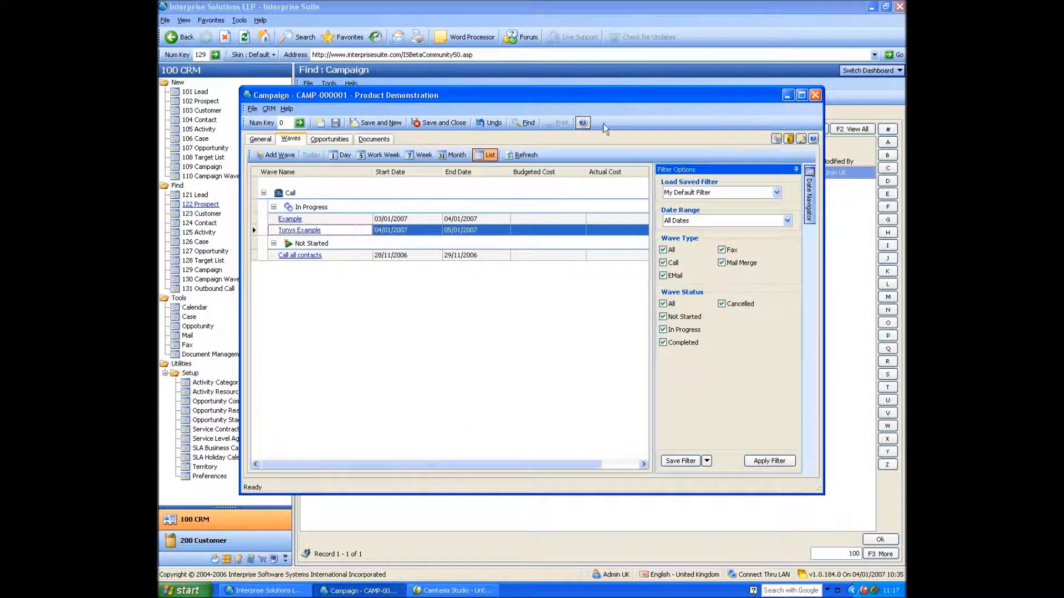
left_click(458, 124)
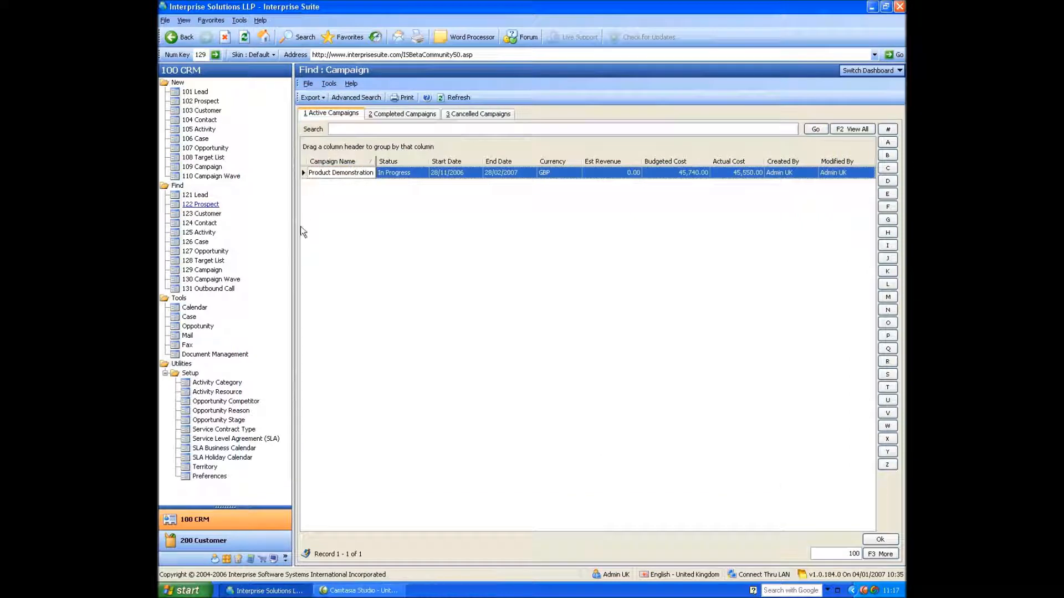
Step: Open the outbound call list for wave WVE-000005 and get a call from it
left_click(218, 288)
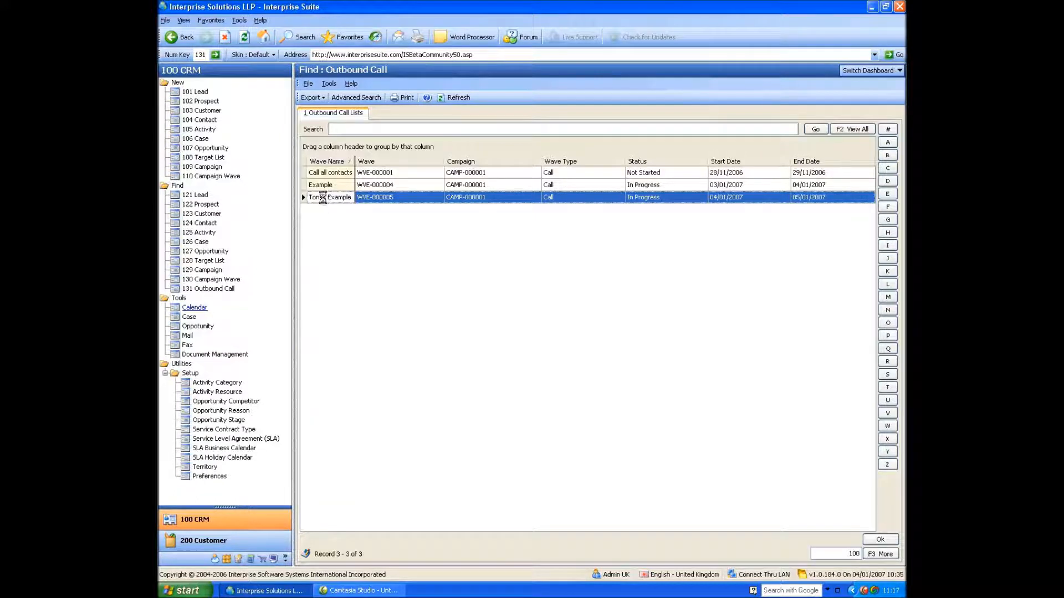
double_click(324, 198)
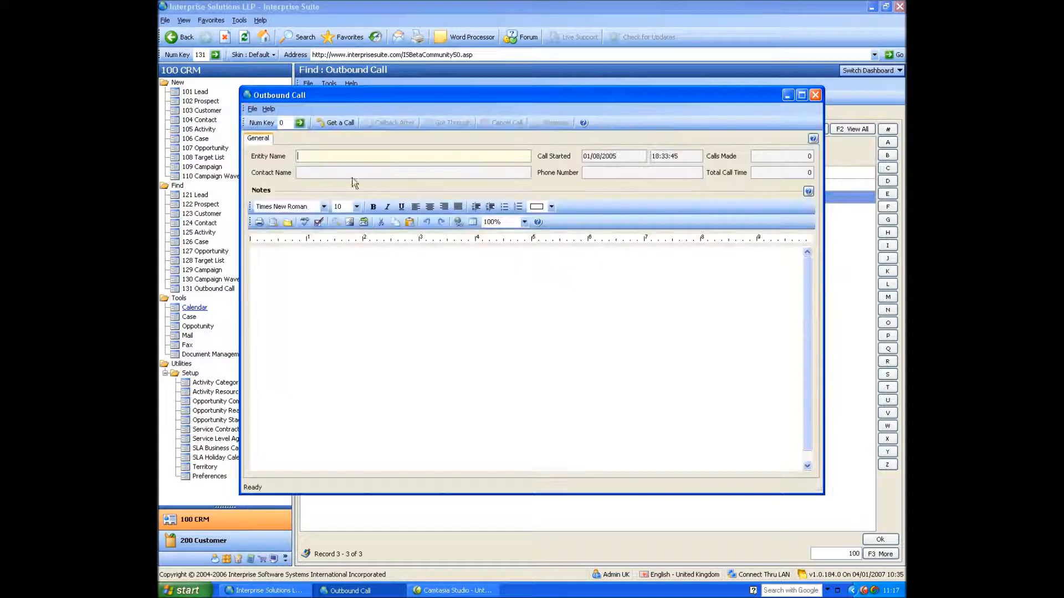
left_click(334, 122)
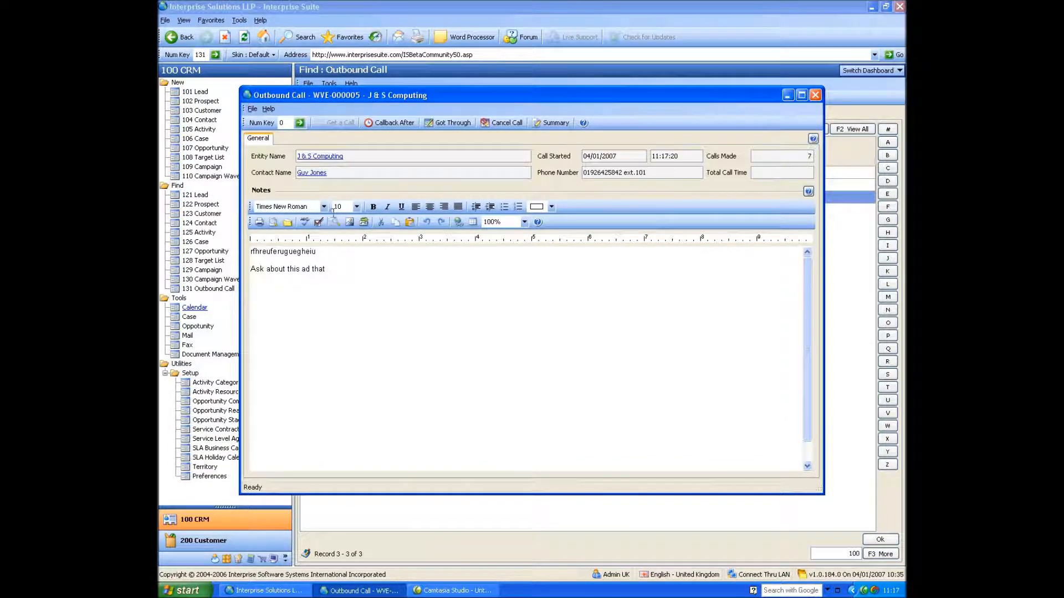
Step: Add the line "ifherifioe" to the J & S Computing call notes and record the call as got through
left_click(363, 267)
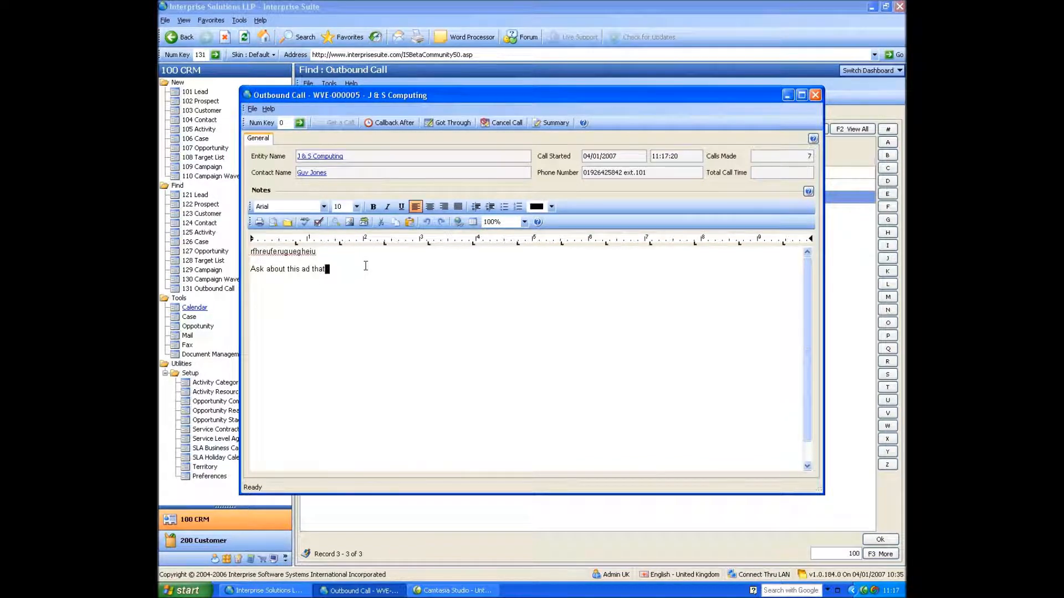
key("Return")
type("ifherifioe")
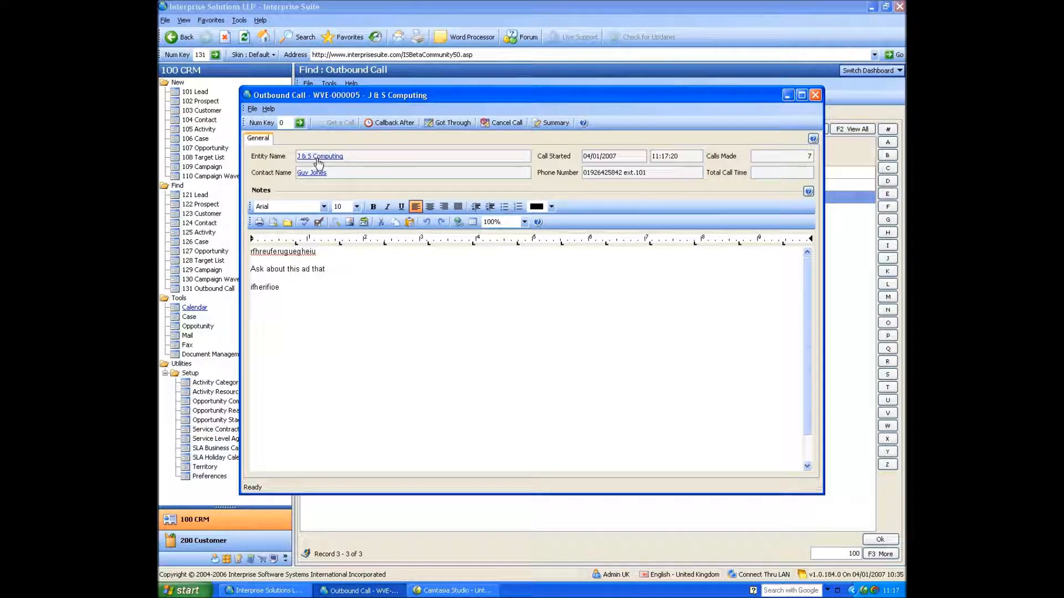
left_click(443, 125)
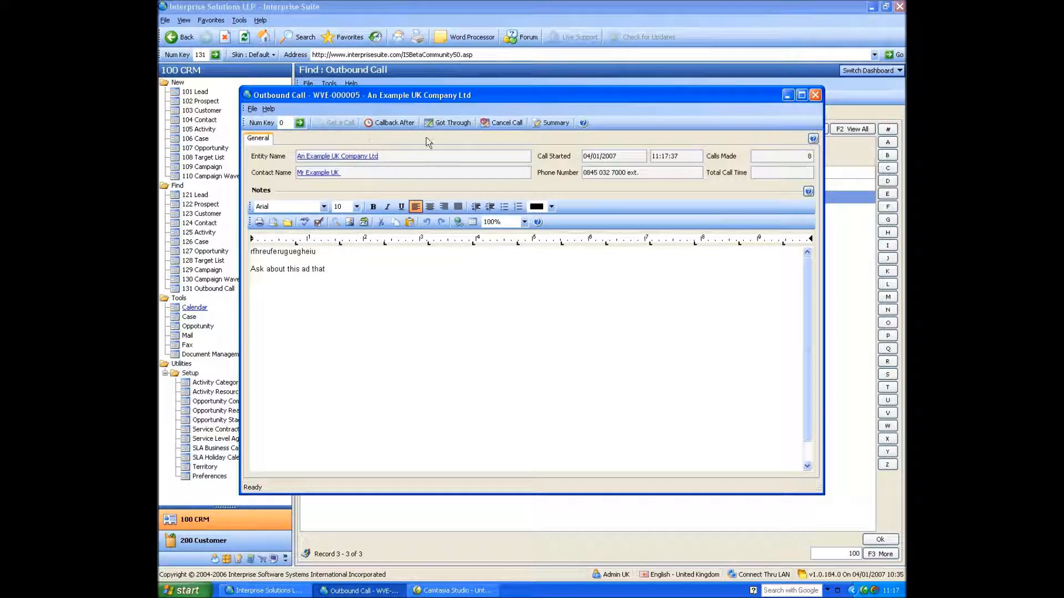
Step: Schedule a callback for An Example UK Company Ltd after 1 day at 11:47 and close the outbound call window
left_click(397, 124)
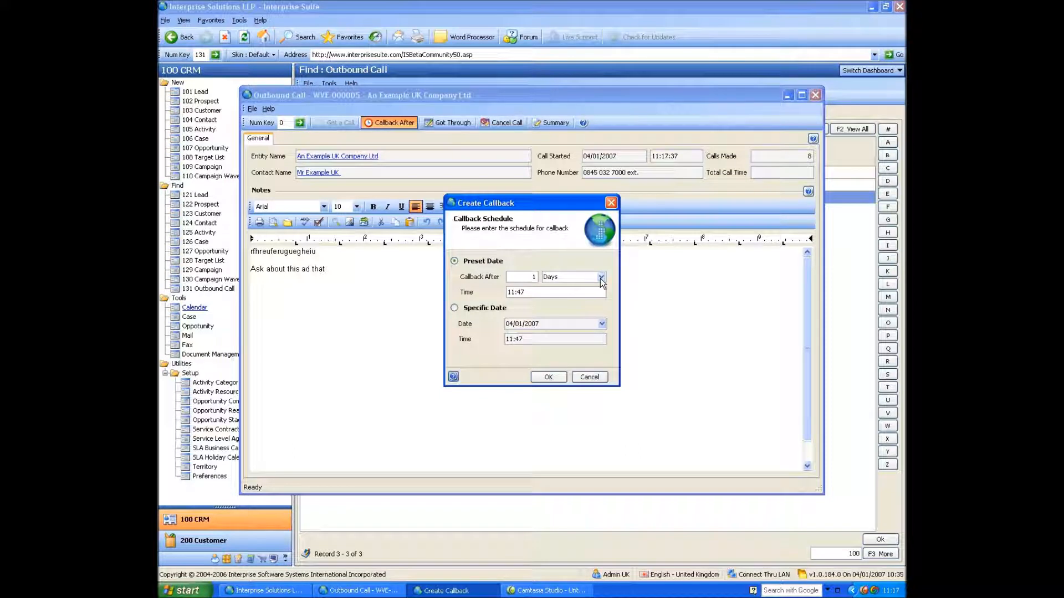
left_click(546, 377)
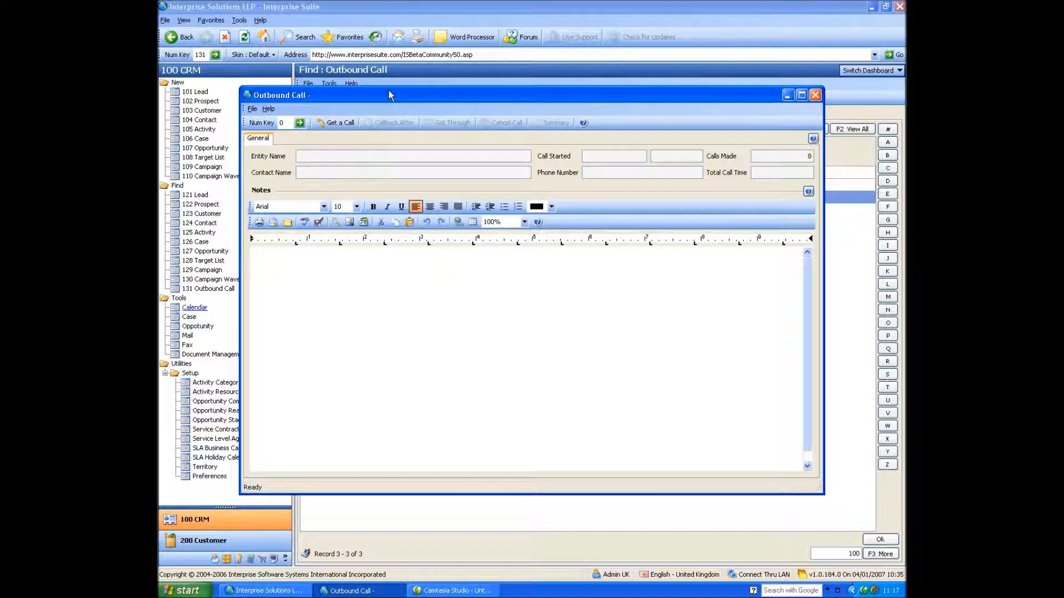
left_click(815, 96)
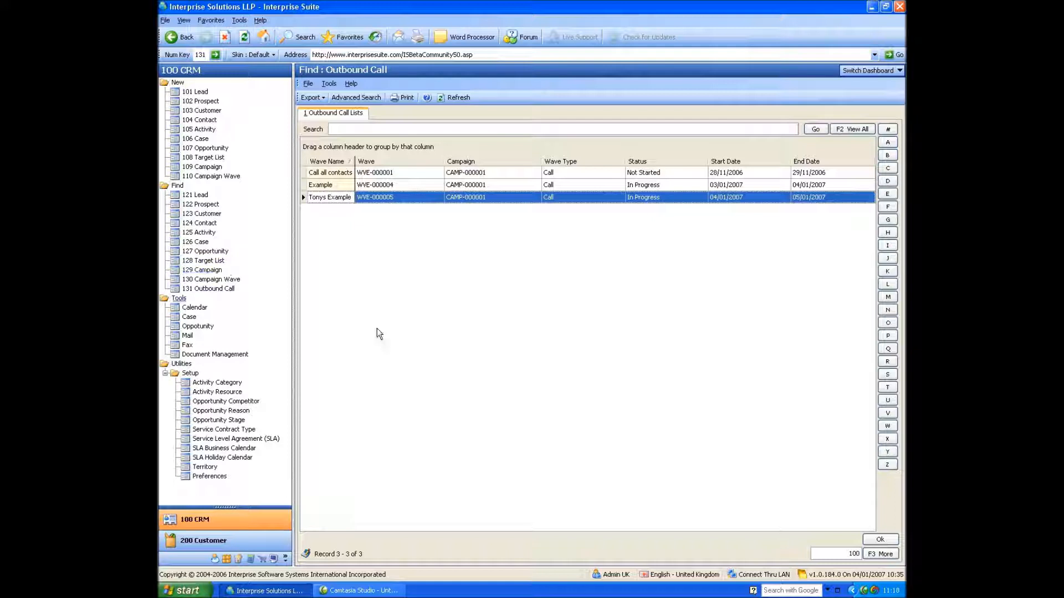
Step: Switch to the Document Management dashboard and view the Company Memos folder
left_click(851, 69)
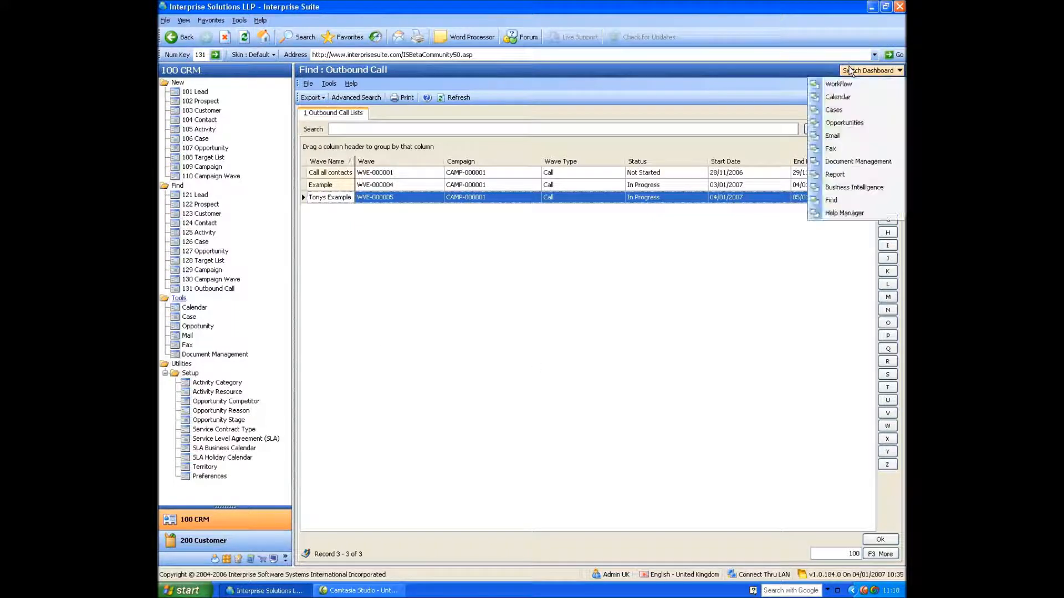
left_click(833, 165)
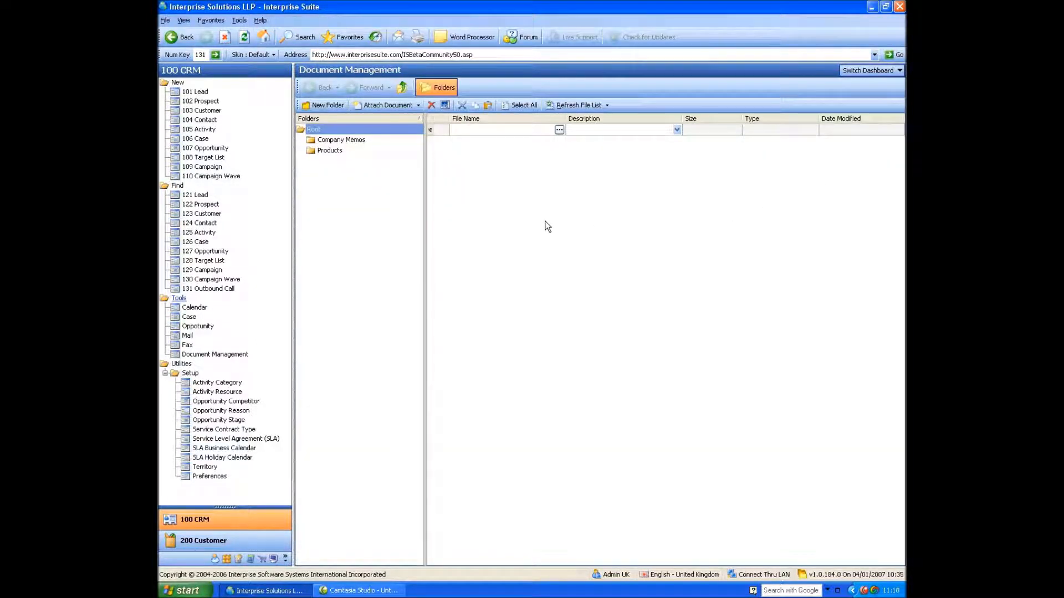
left_click(349, 140)
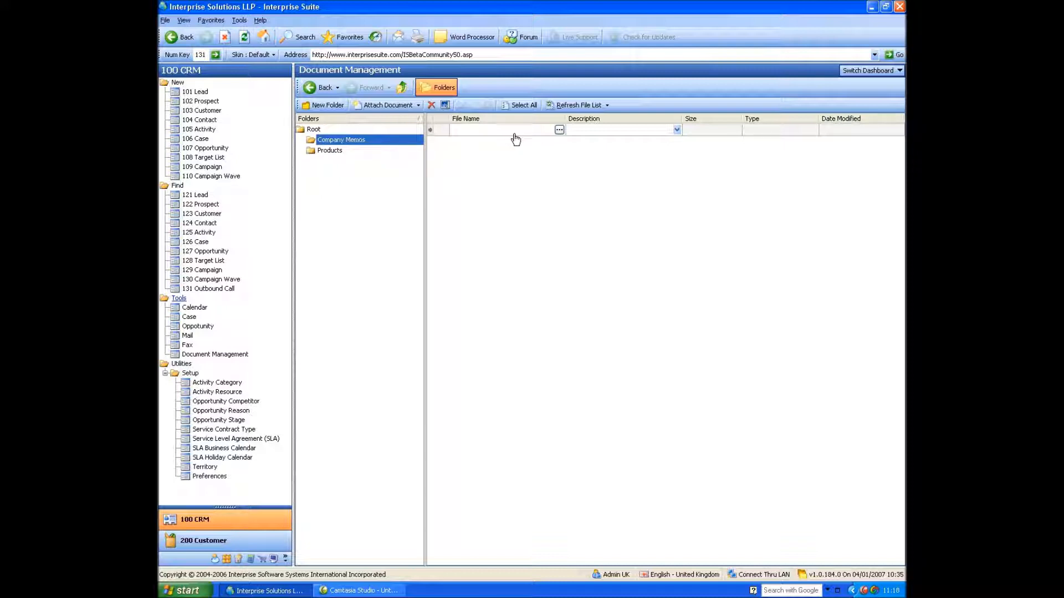
Step: Look through the Report, Business Intelligence and Workflow dashboards
left_click(850, 71)
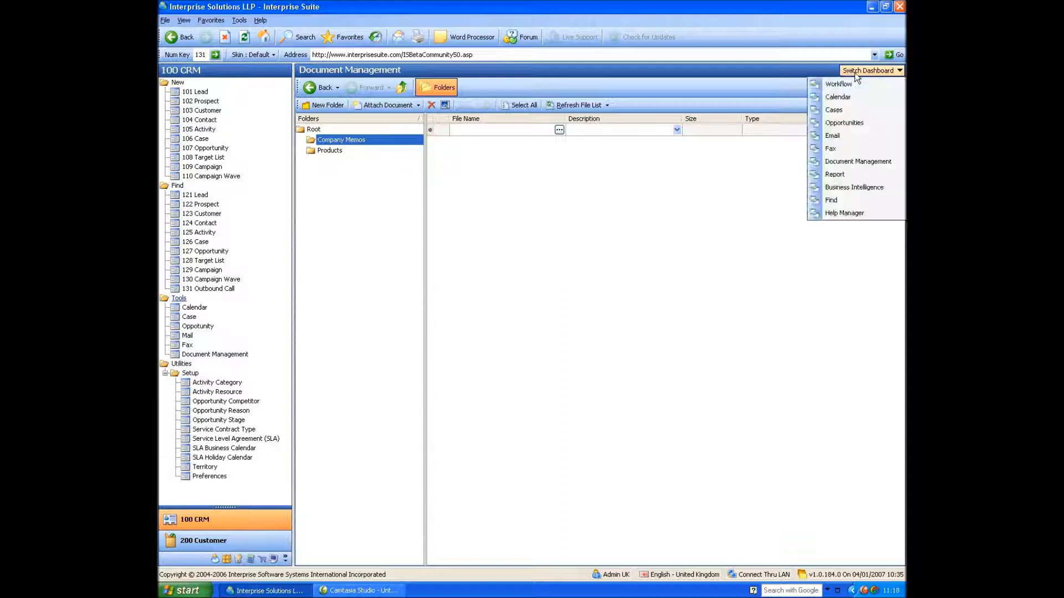
left_click(859, 175)
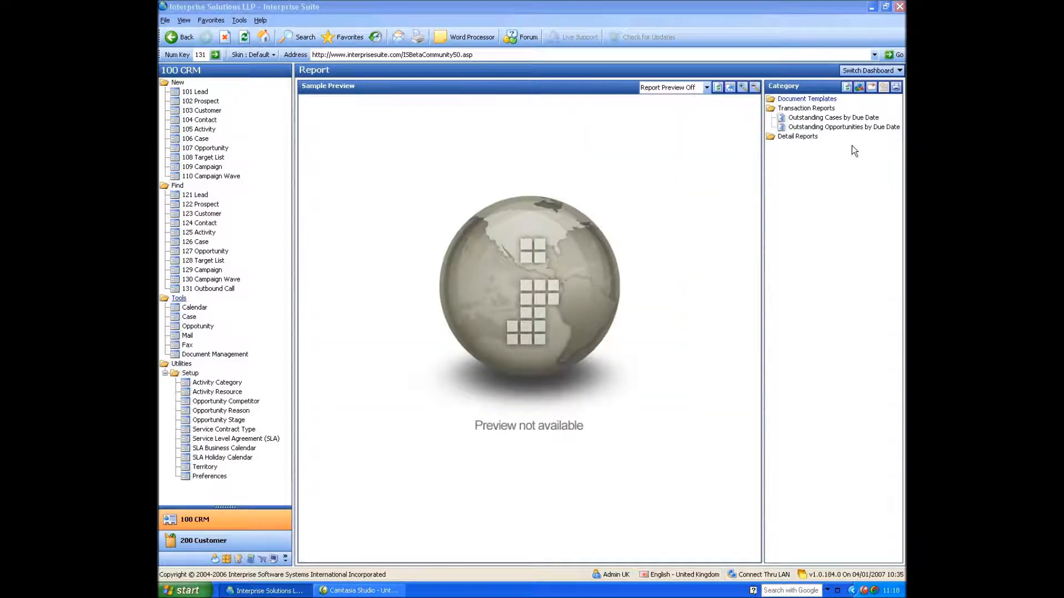
left_click(859, 71)
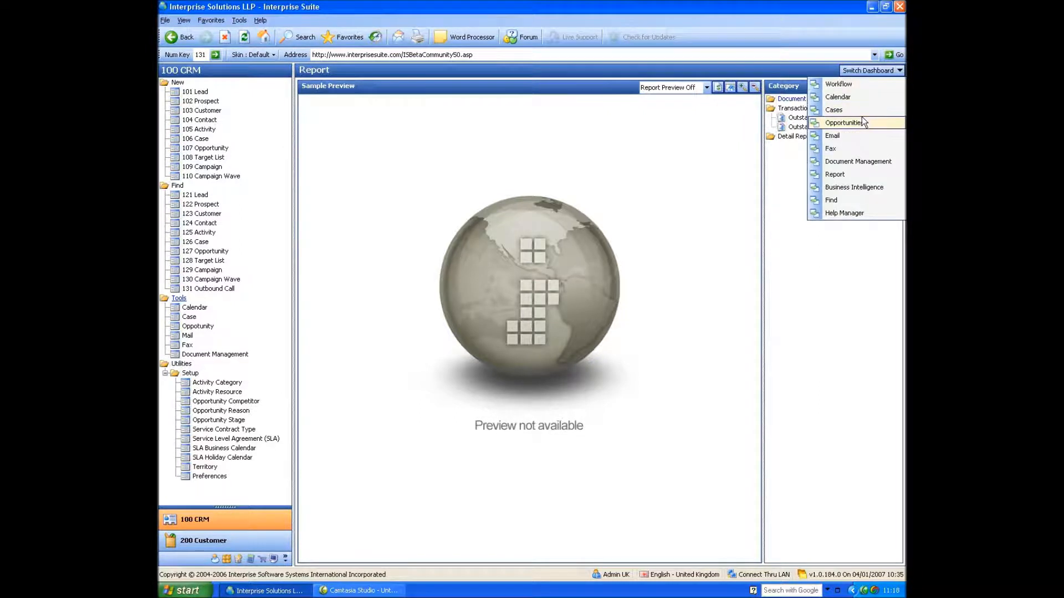
left_click(852, 188)
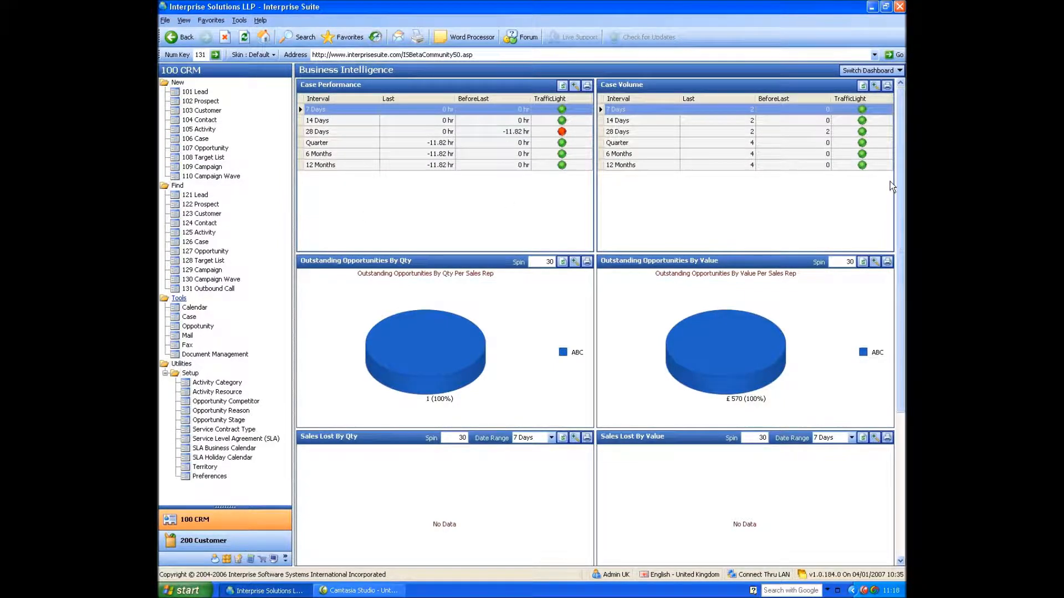
left_click_drag(899, 179, 900, 152)
left_click(868, 70)
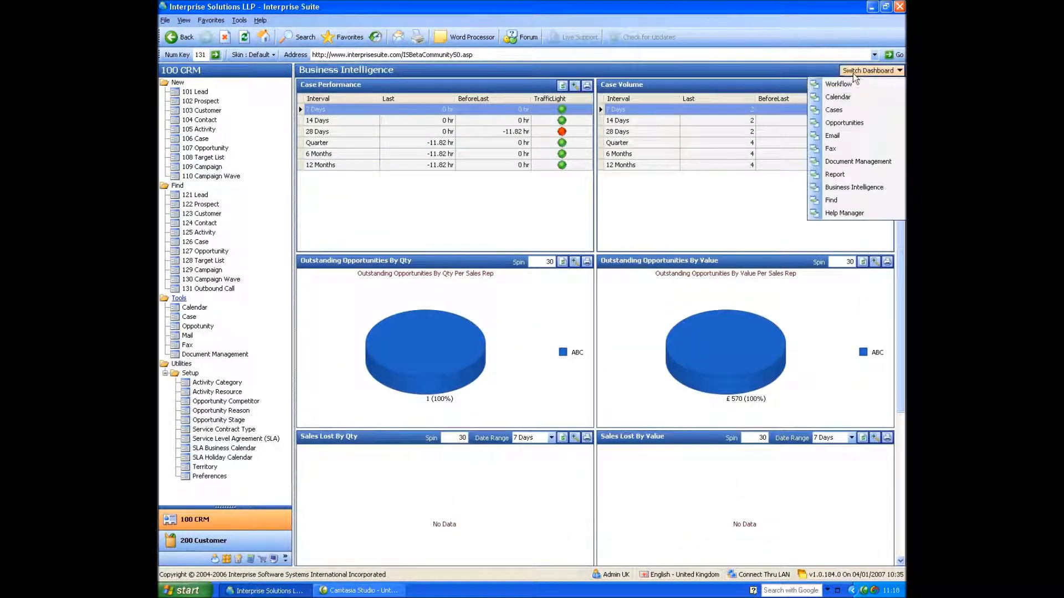
left_click(849, 83)
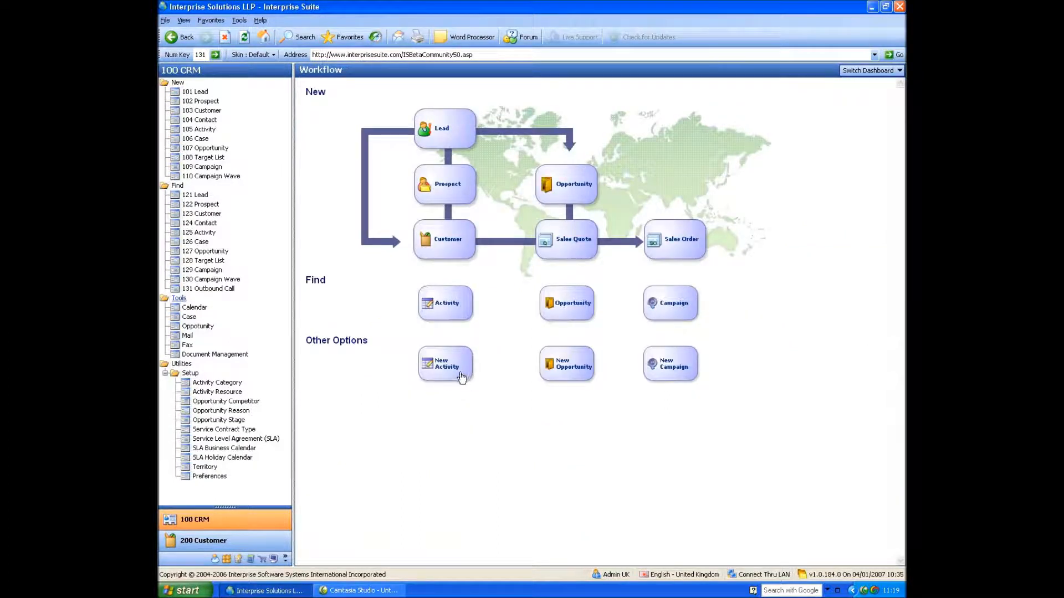
Step: Open customer CUST-000007, An Example Lead Company, and view its notes and its activities by month
left_click(202, 214)
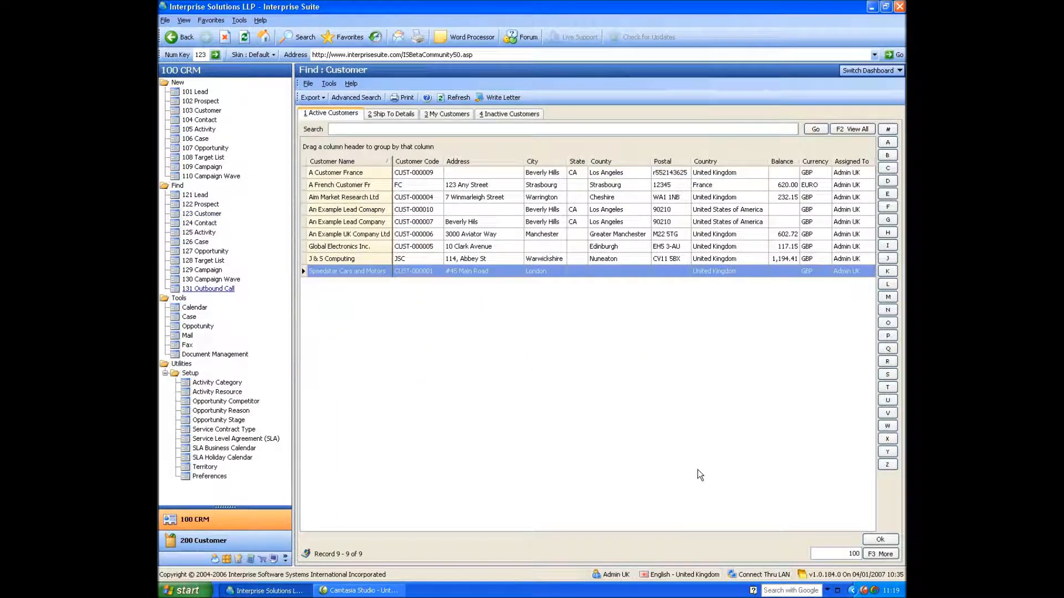
left_click(364, 222)
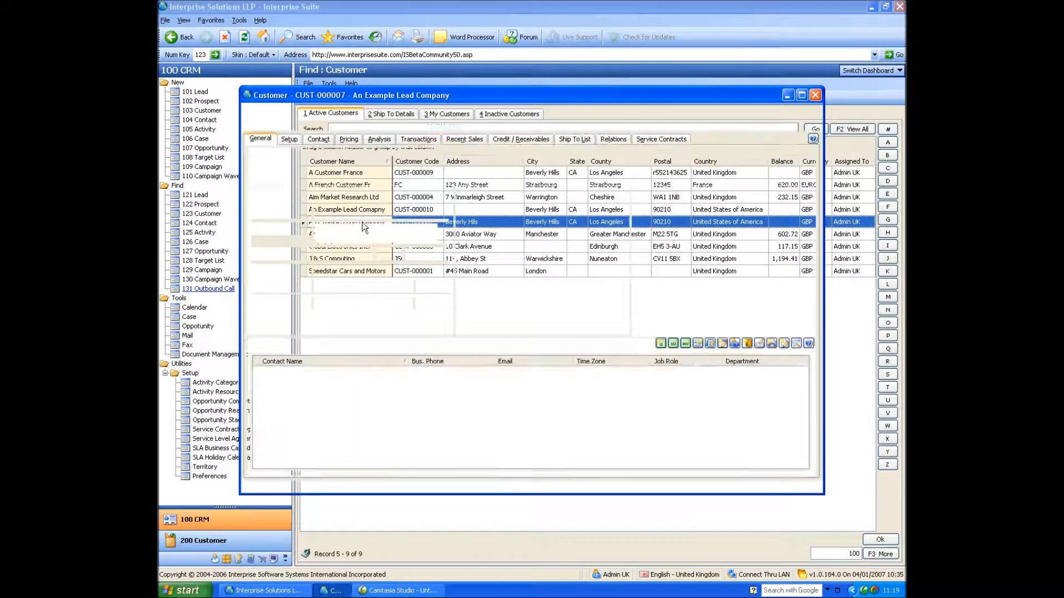
left_click_drag(390, 95, 440, 98)
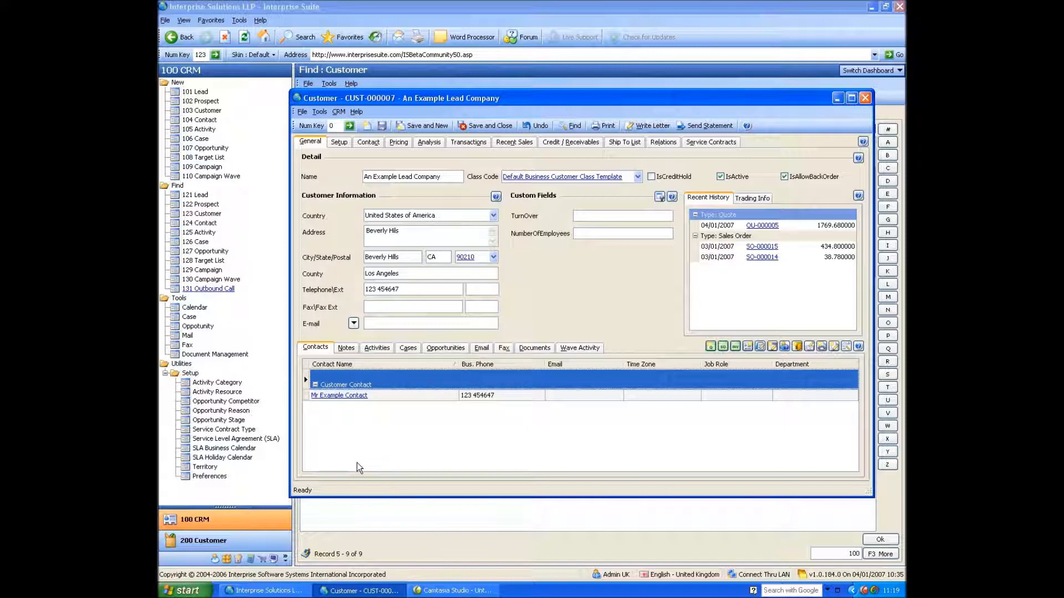
left_click(346, 349)
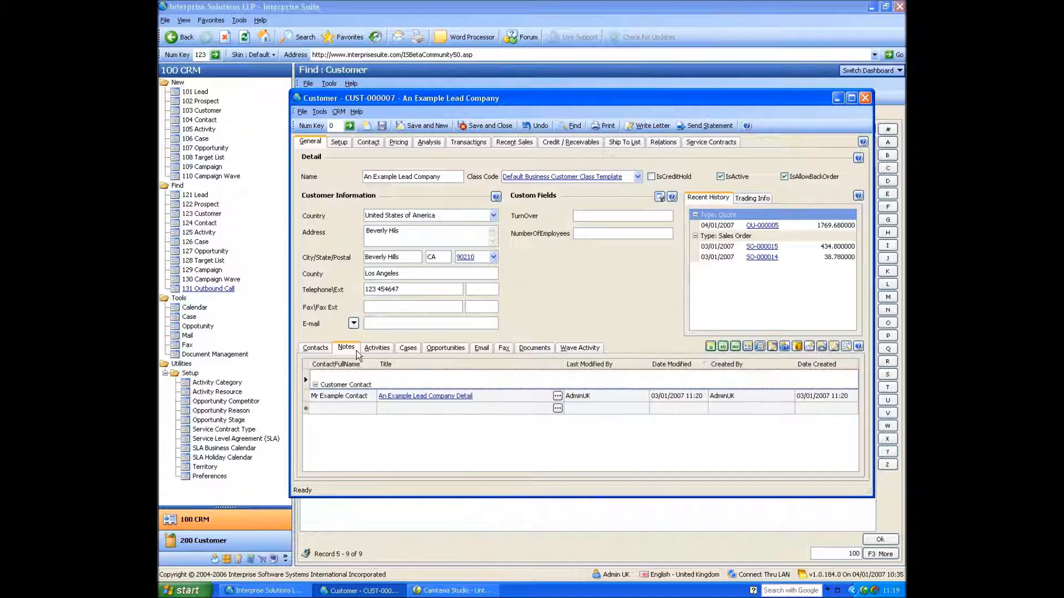
left_click(368, 353)
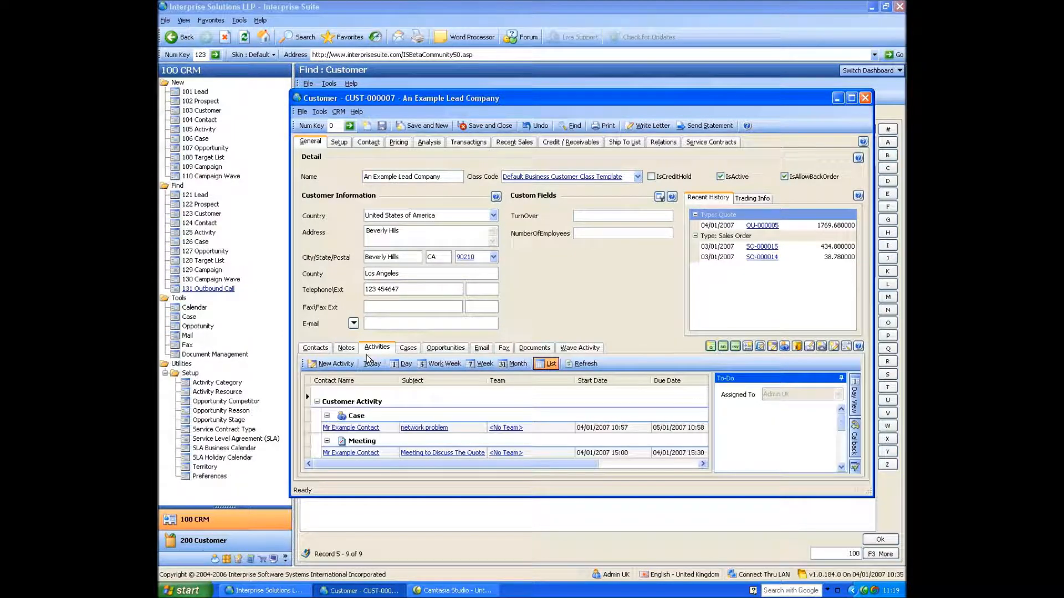
left_click(511, 364)
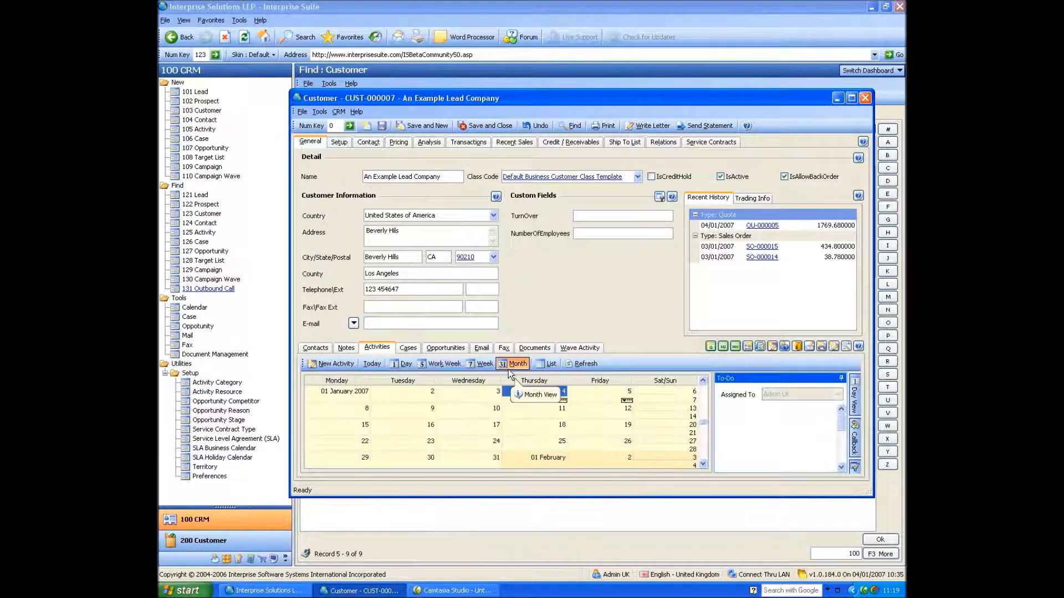
Step: Show the customer's activities as a list, enlarge the activity area to view it in full, and restore the customer detail layout
left_click(543, 364)
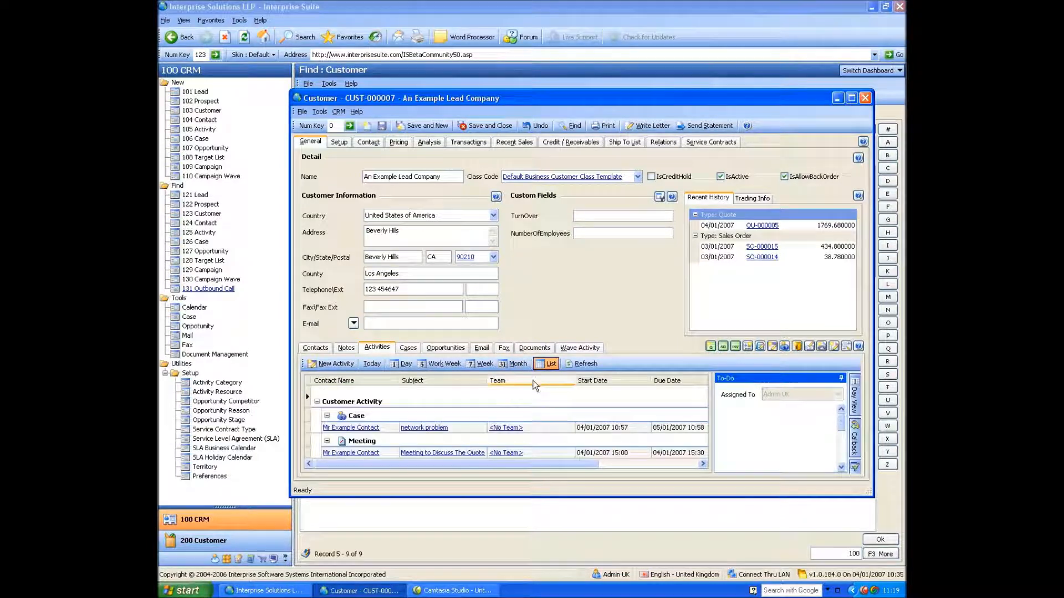
left_click(847, 347)
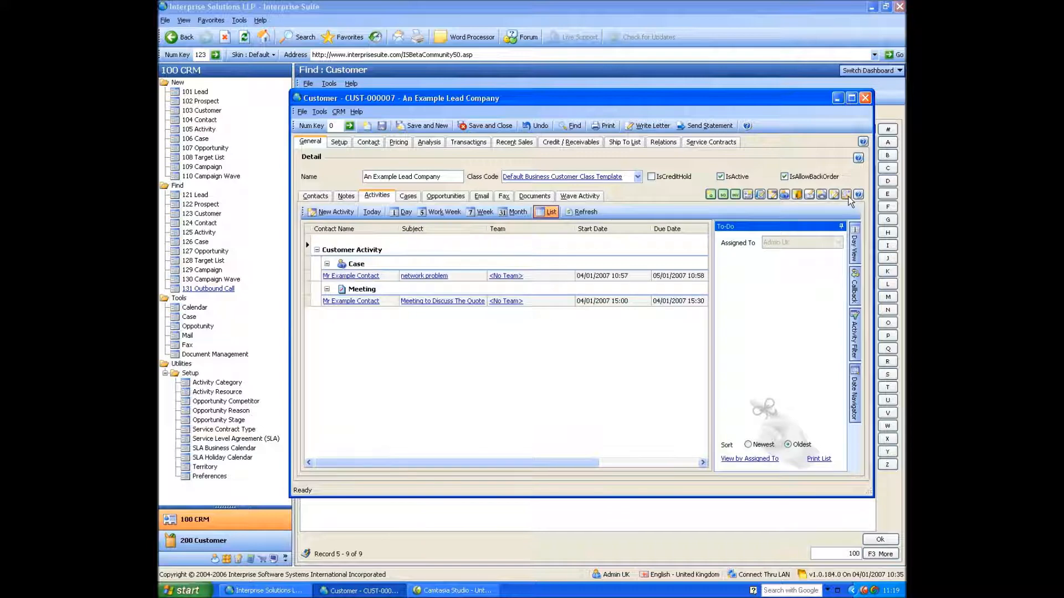
left_click(846, 194)
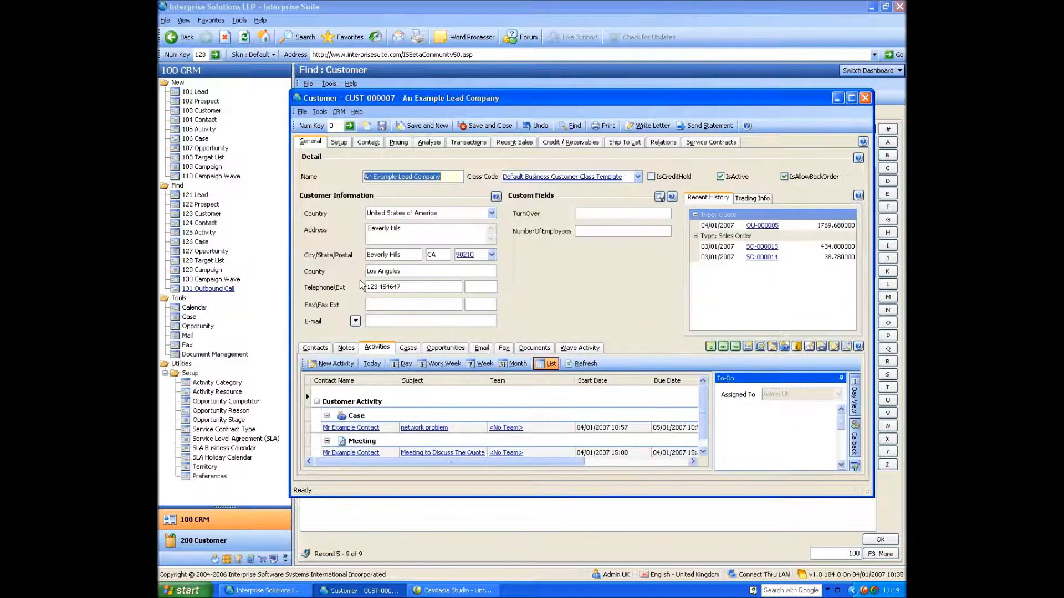
Step: Look through the customer's cases, opportunities, emails, faxes, wave activity and documents
left_click(406, 351)
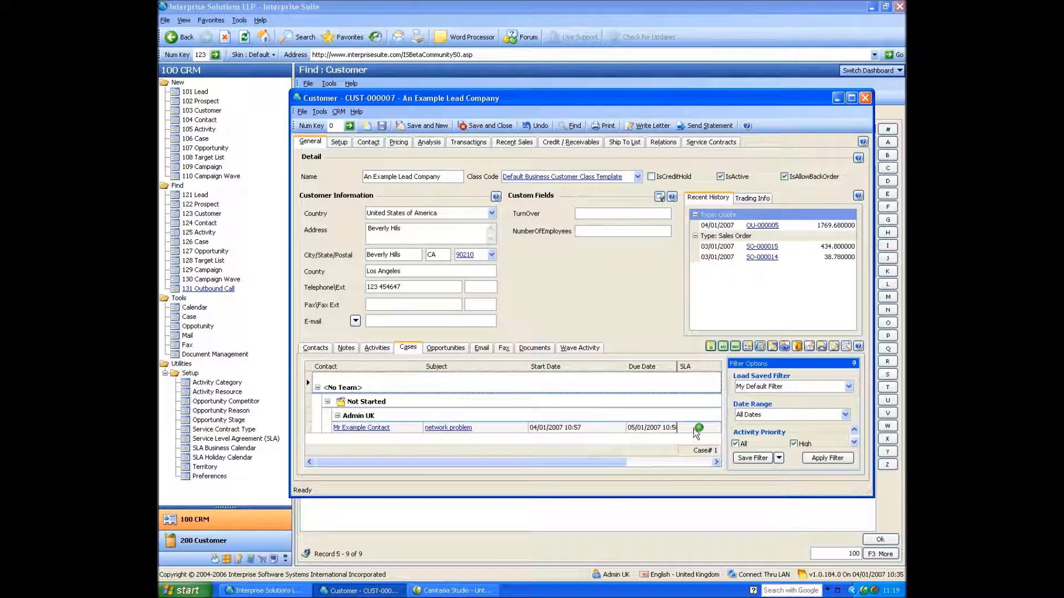
left_click(439, 350)
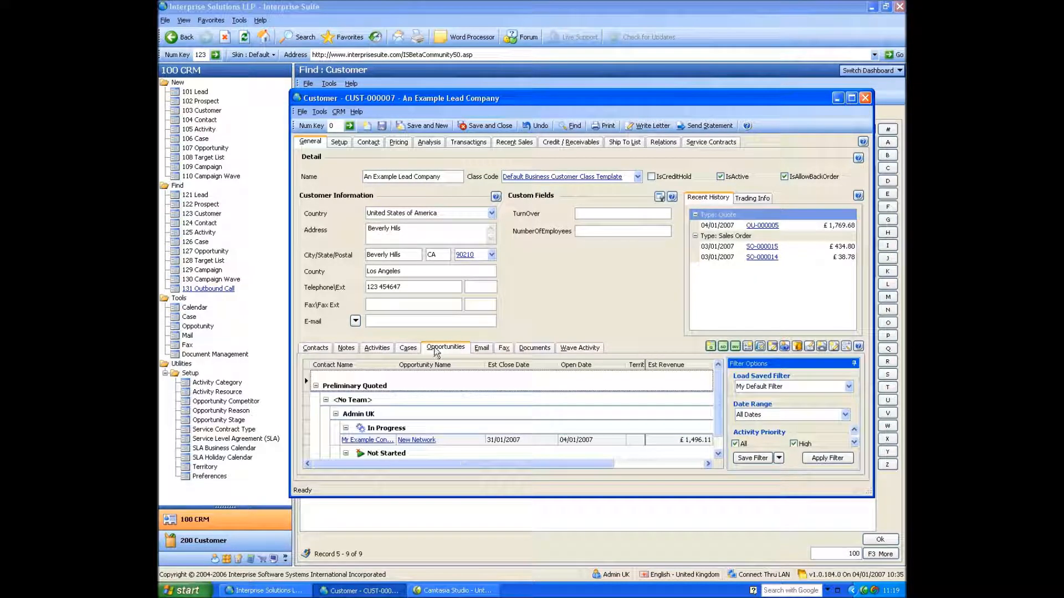
left_click(480, 348)
left_click(501, 350)
left_click(566, 350)
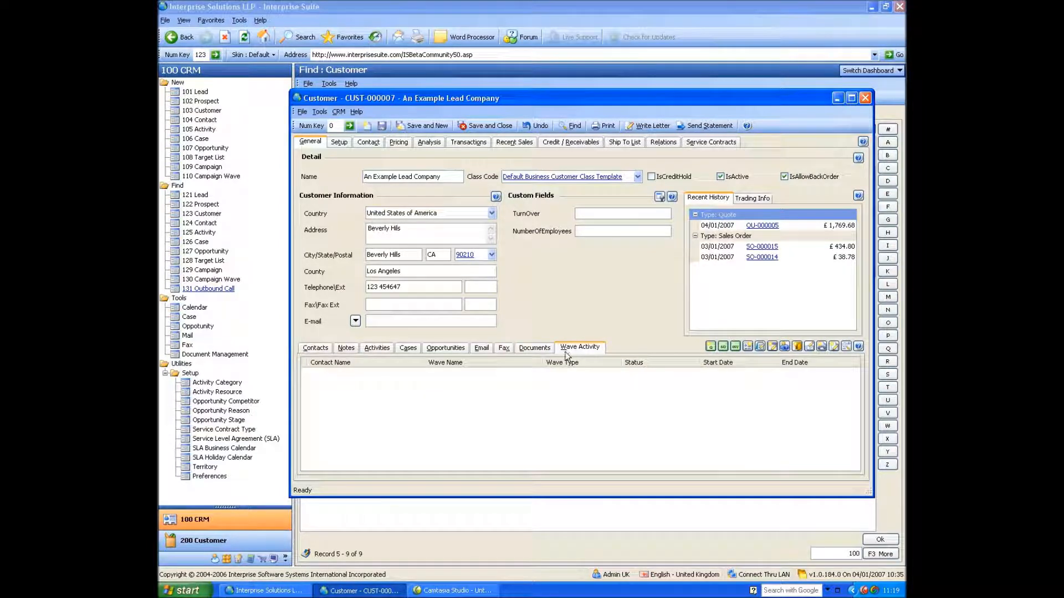
left_click(527, 352)
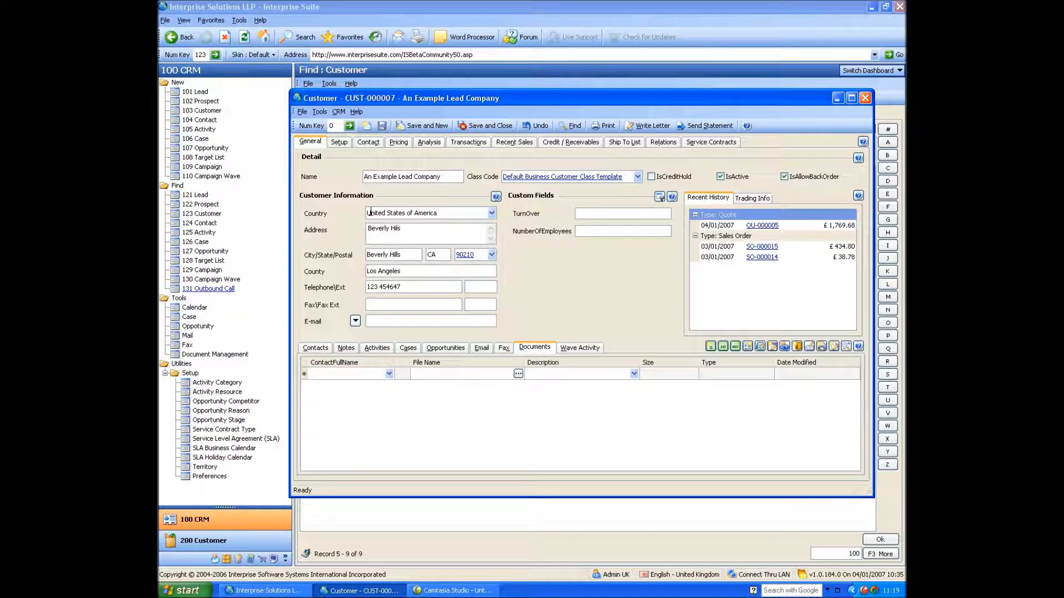
Step: View the customer's contact list and the contact's detailed record, and display the customer's trading information
left_click(317, 348)
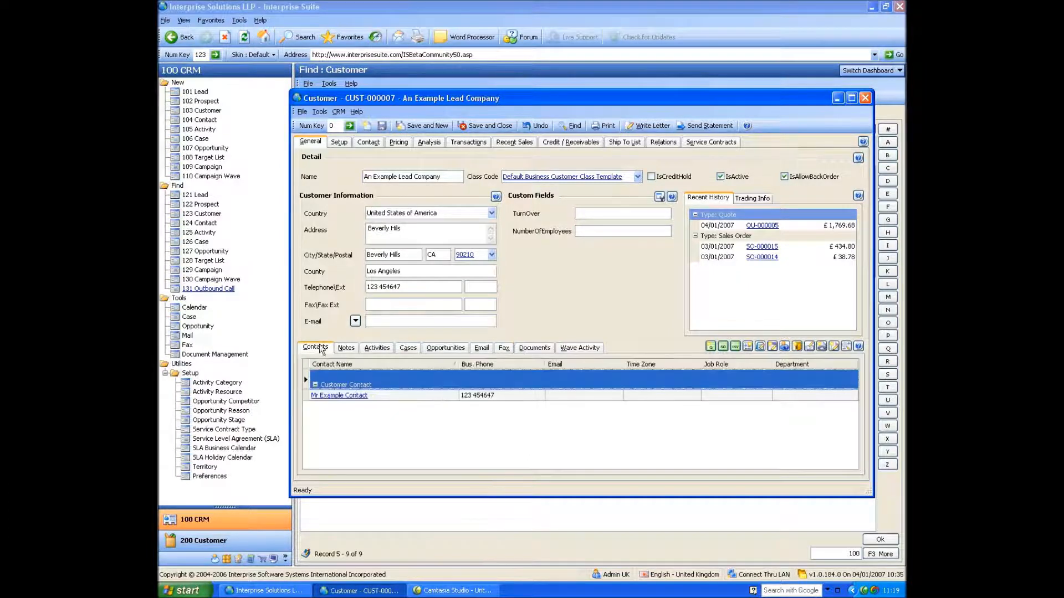
left_click(368, 143)
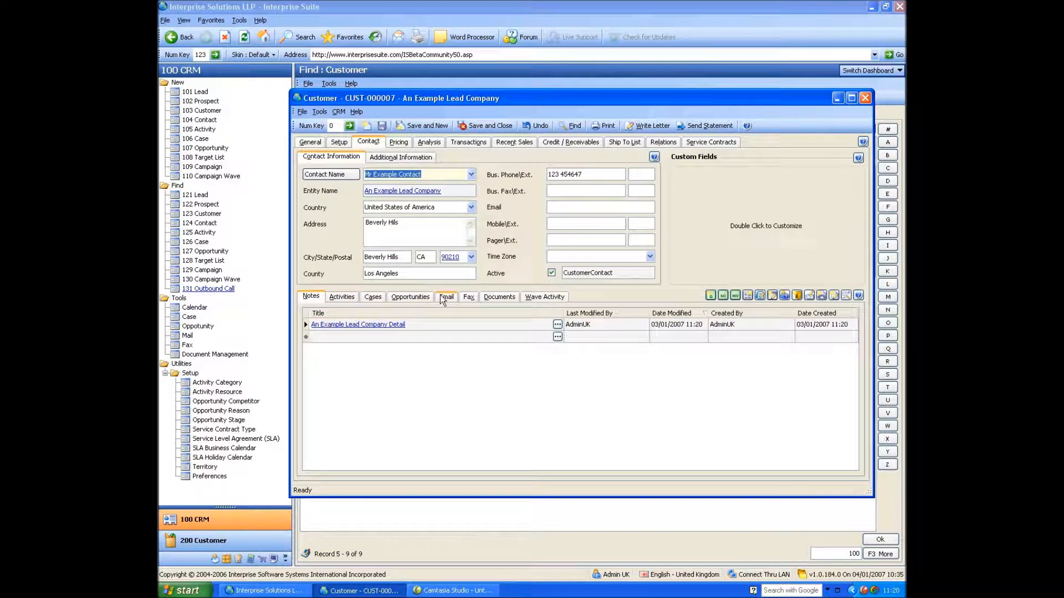
left_click(310, 142)
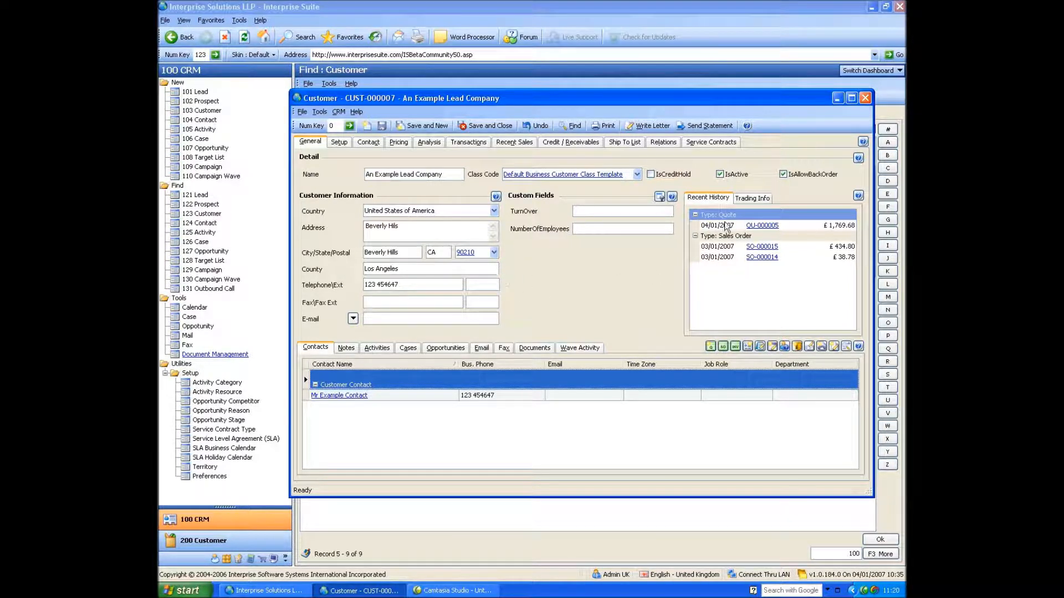
left_click(750, 197)
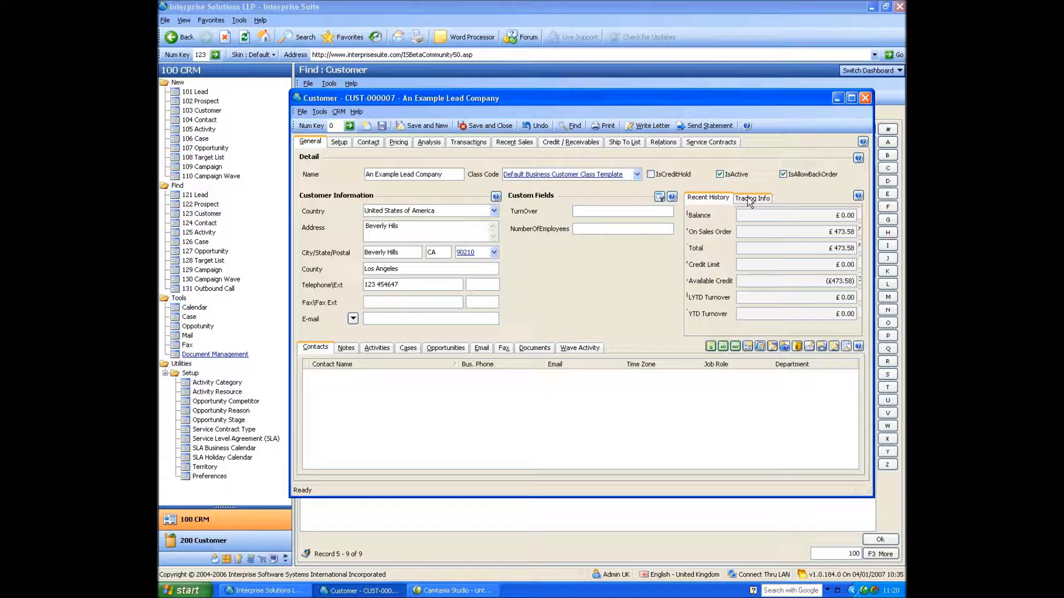